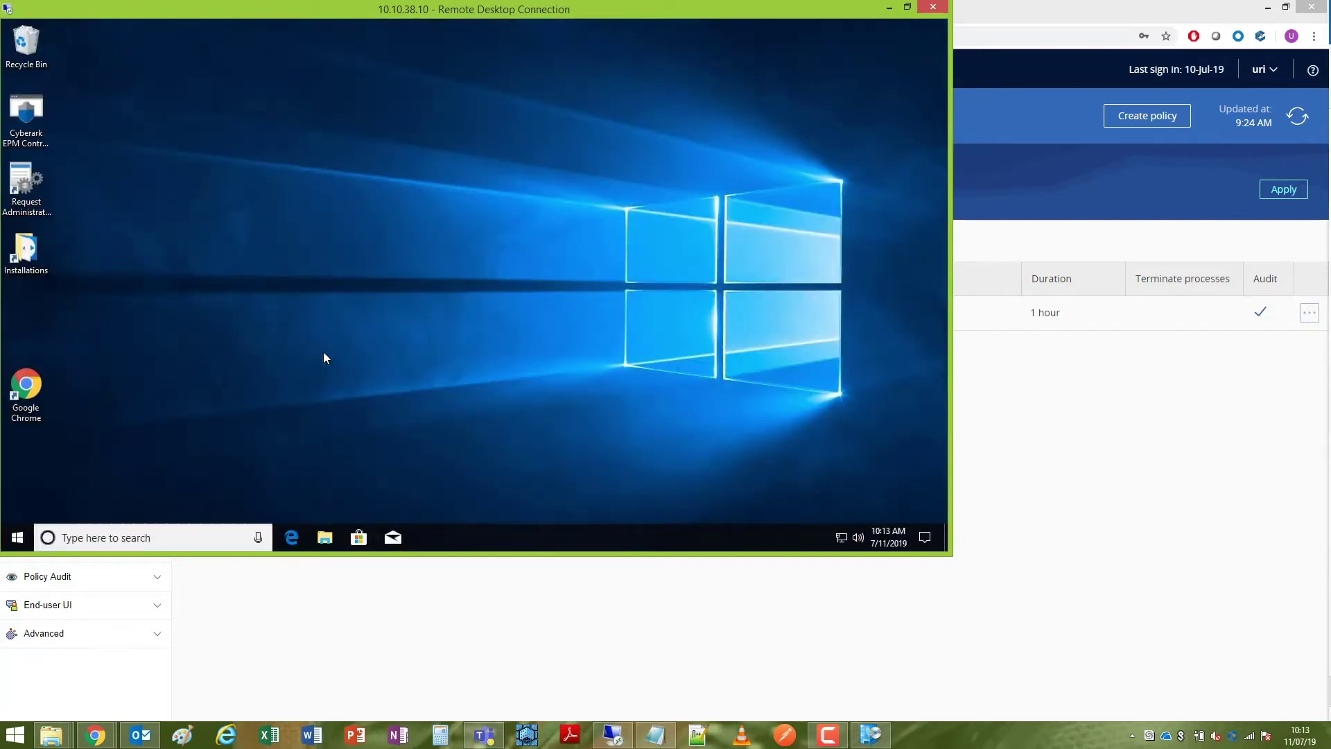
Step: Start a basic TeamViewer install, decline the admin prompt, and open the privileges request form
{"action": "double_click", "coordinate": [29, 251]}
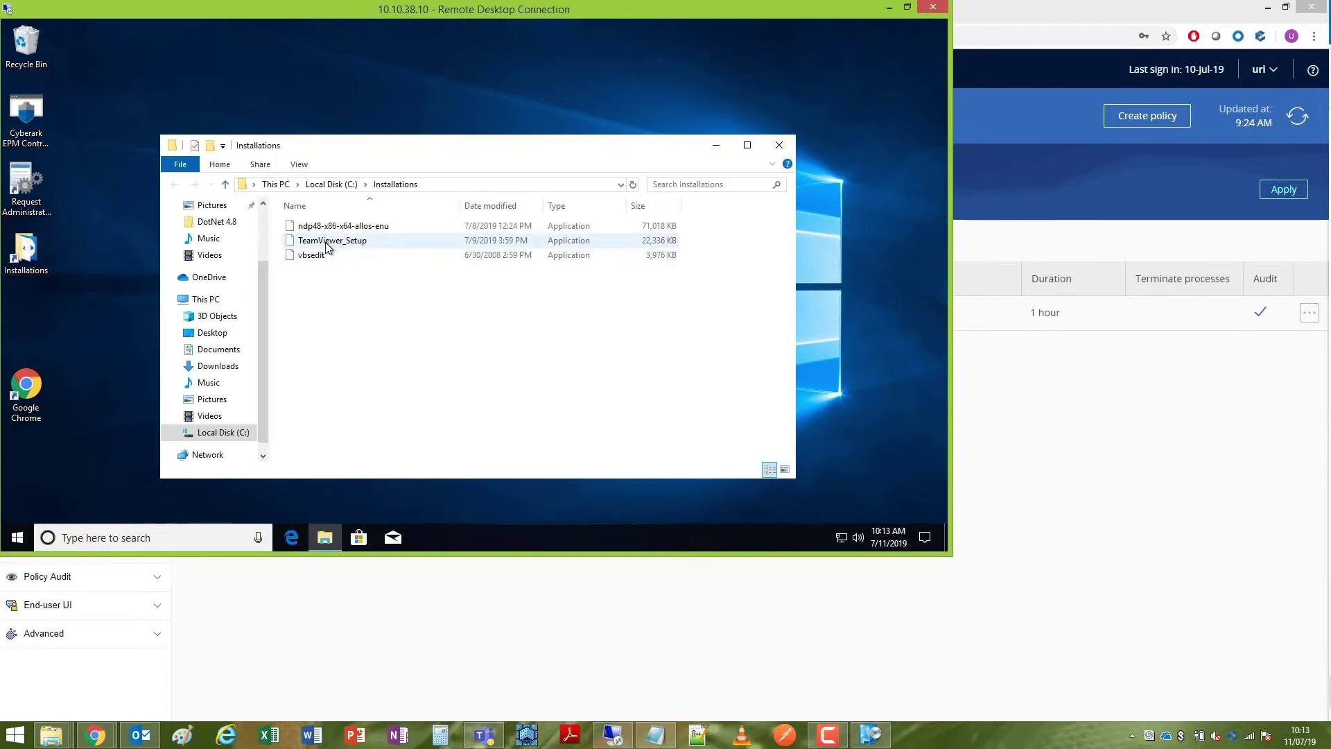
{"action": "double_click", "coordinate": [325, 242]}
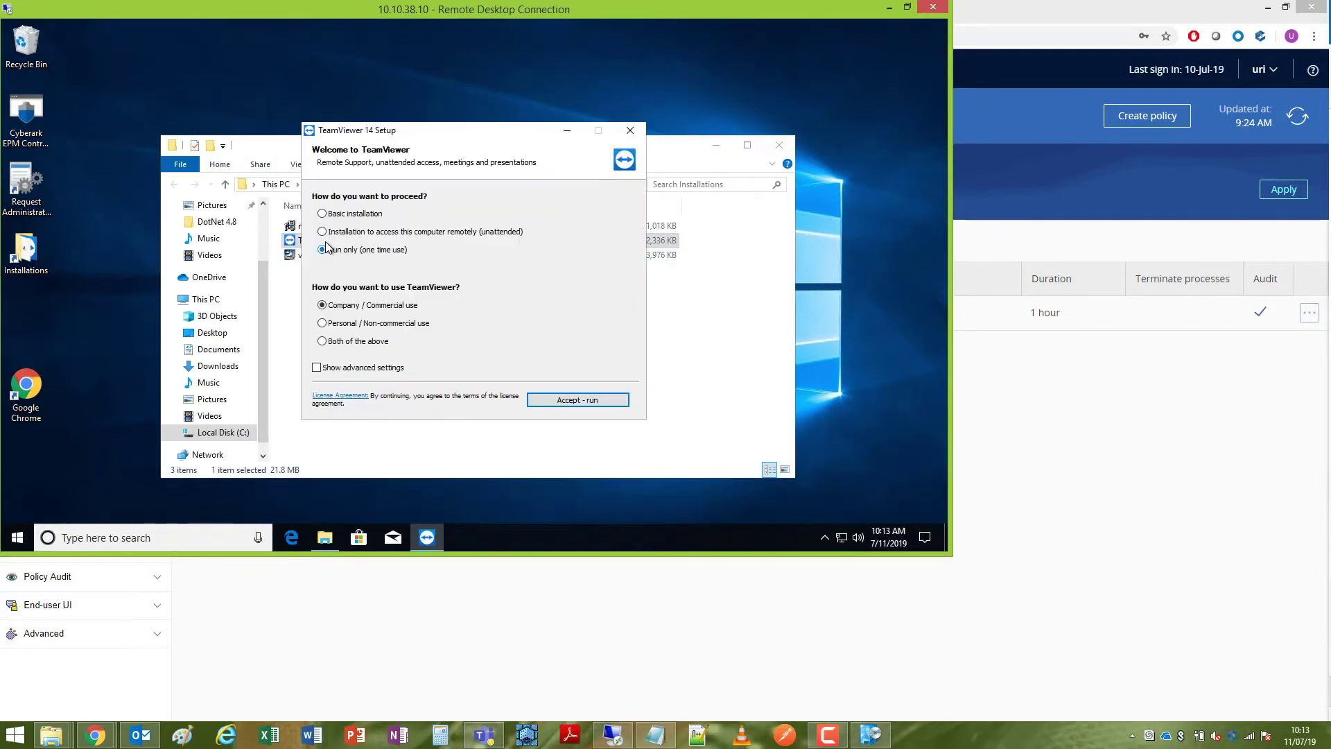
{"action": "left_click", "coordinate": [323, 213]}
{"action": "left_click", "coordinate": [566, 400]}
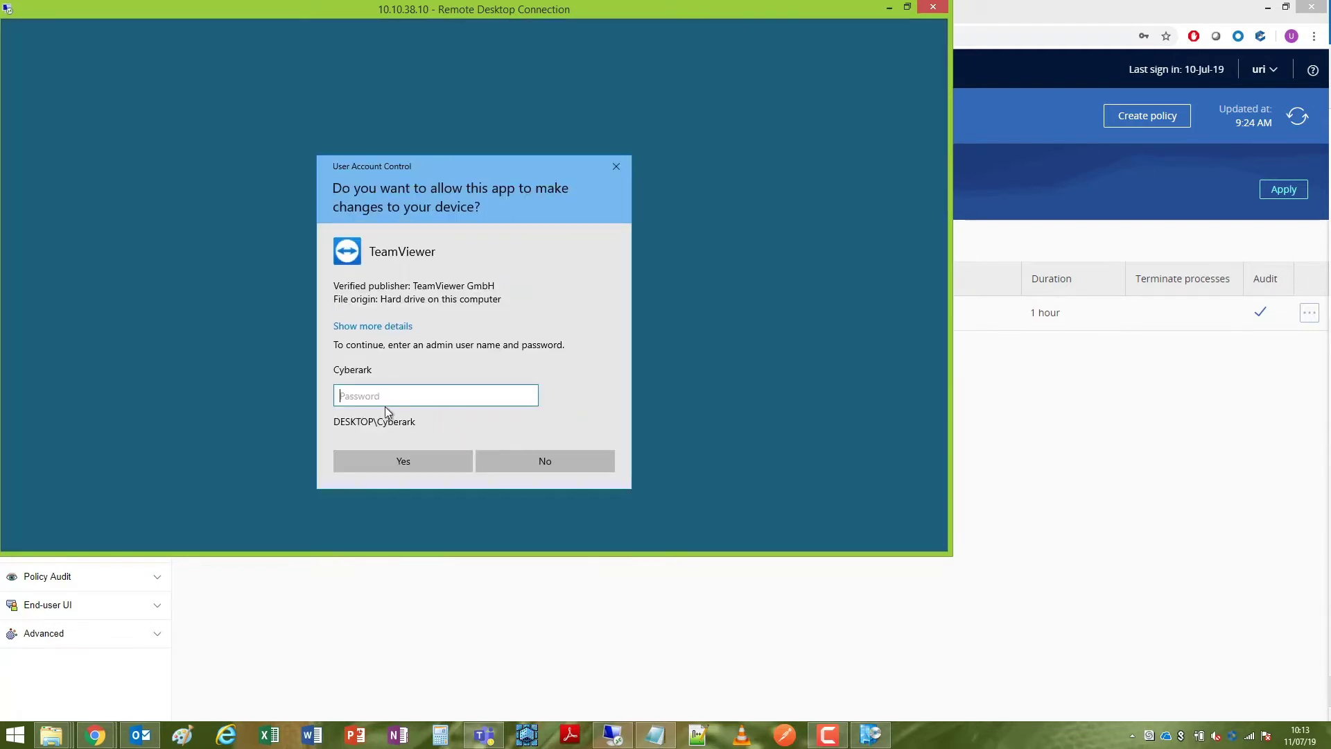
{"action": "left_click", "coordinate": [522, 460]}
{"action": "double_click", "coordinate": [23, 186]}
{"action": "type", "text": "I need admin rights for one hour"}
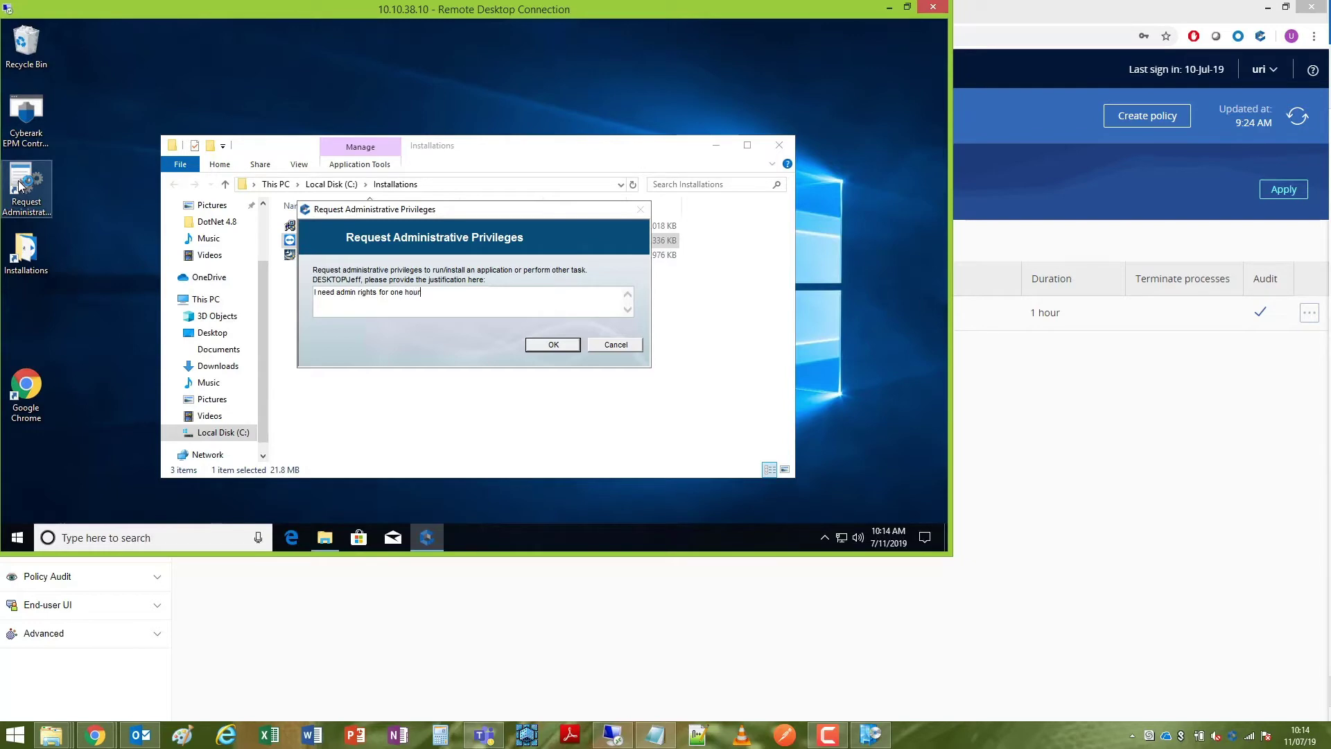
Step: Submit the one-hour admin request and review it in the refreshed Privilege Management Inbox
{"action": "left_click", "coordinate": [554, 345]}
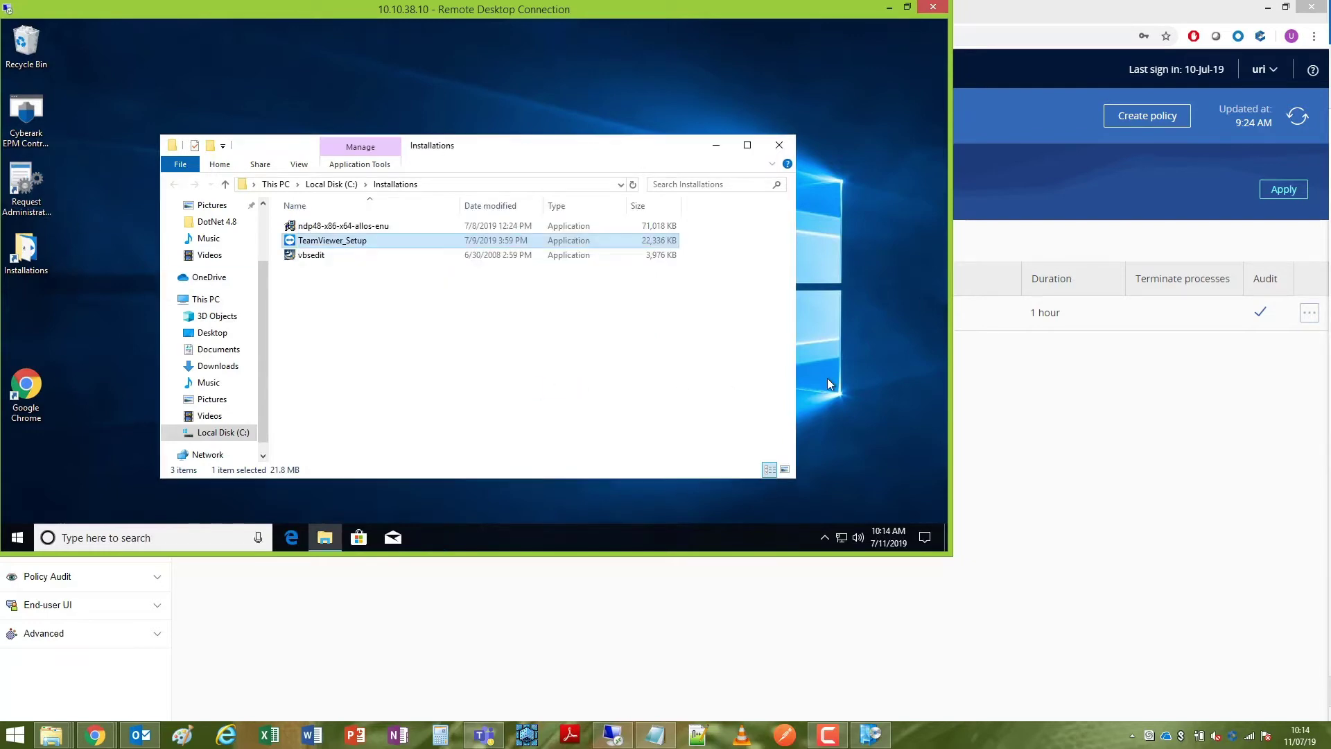
{"action": "left_click", "coordinate": [965, 355]}
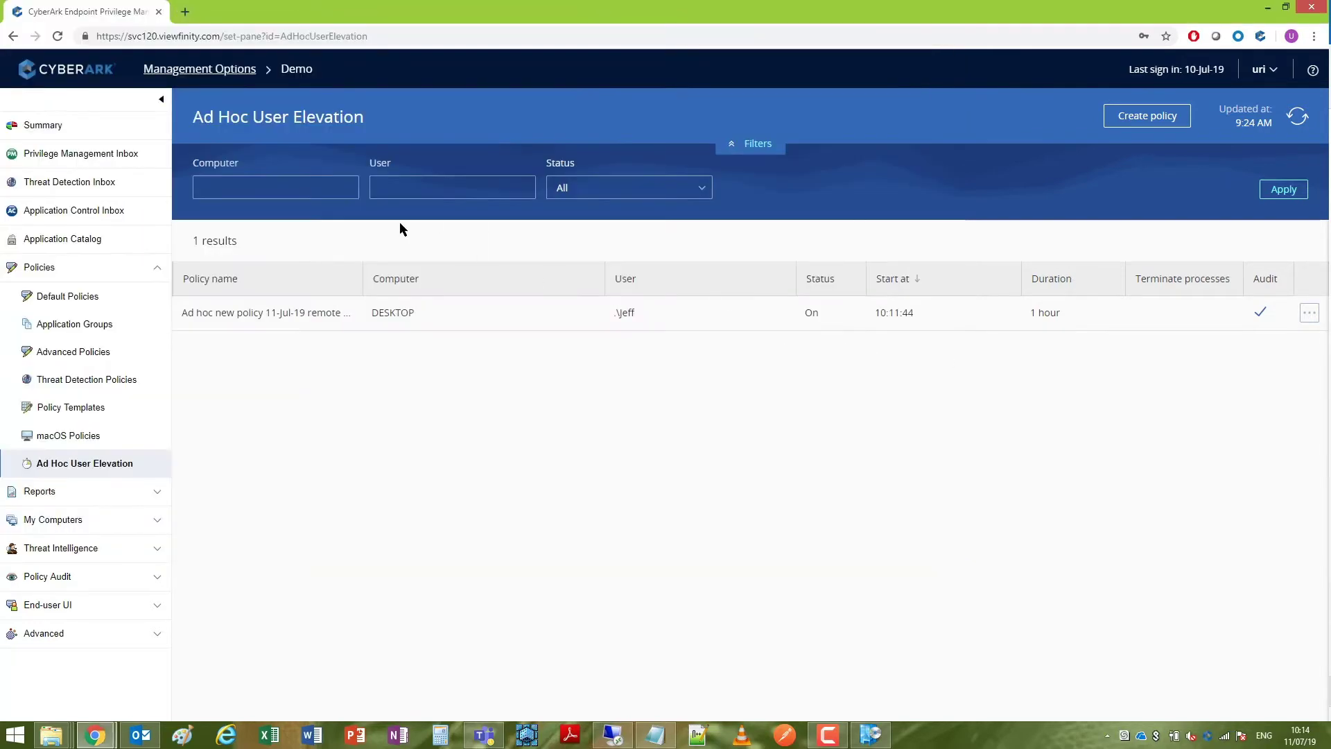
{"action": "left_click", "coordinate": [99, 162]}
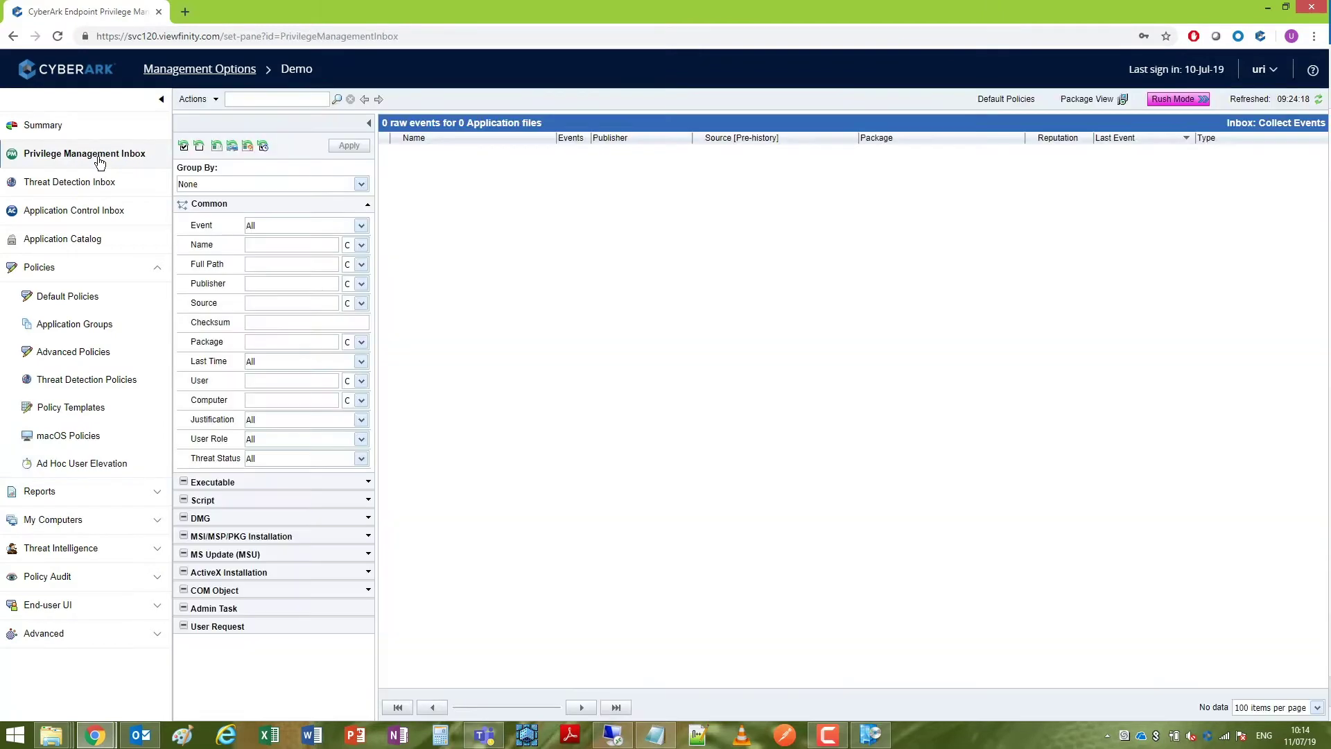
{"action": "left_click", "coordinate": [1312, 100]}
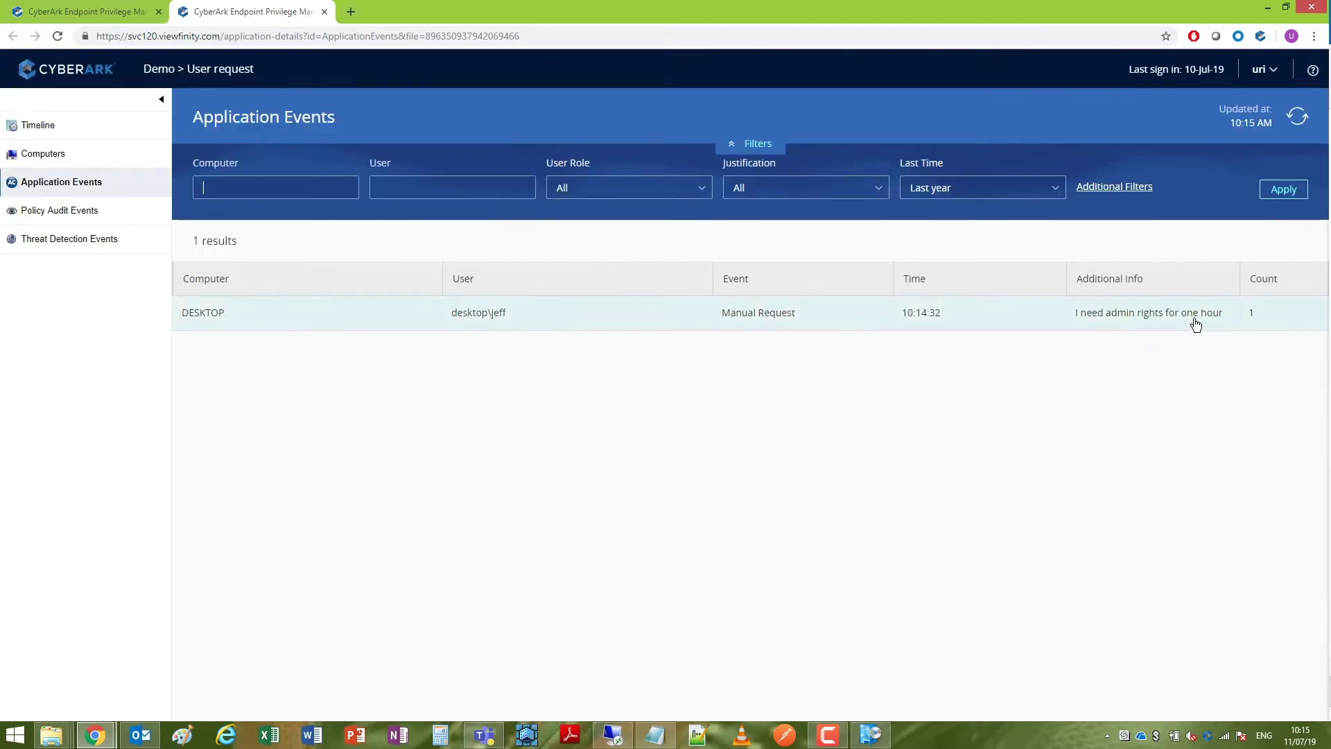
{"action": "left_click", "coordinate": [324, 11]}
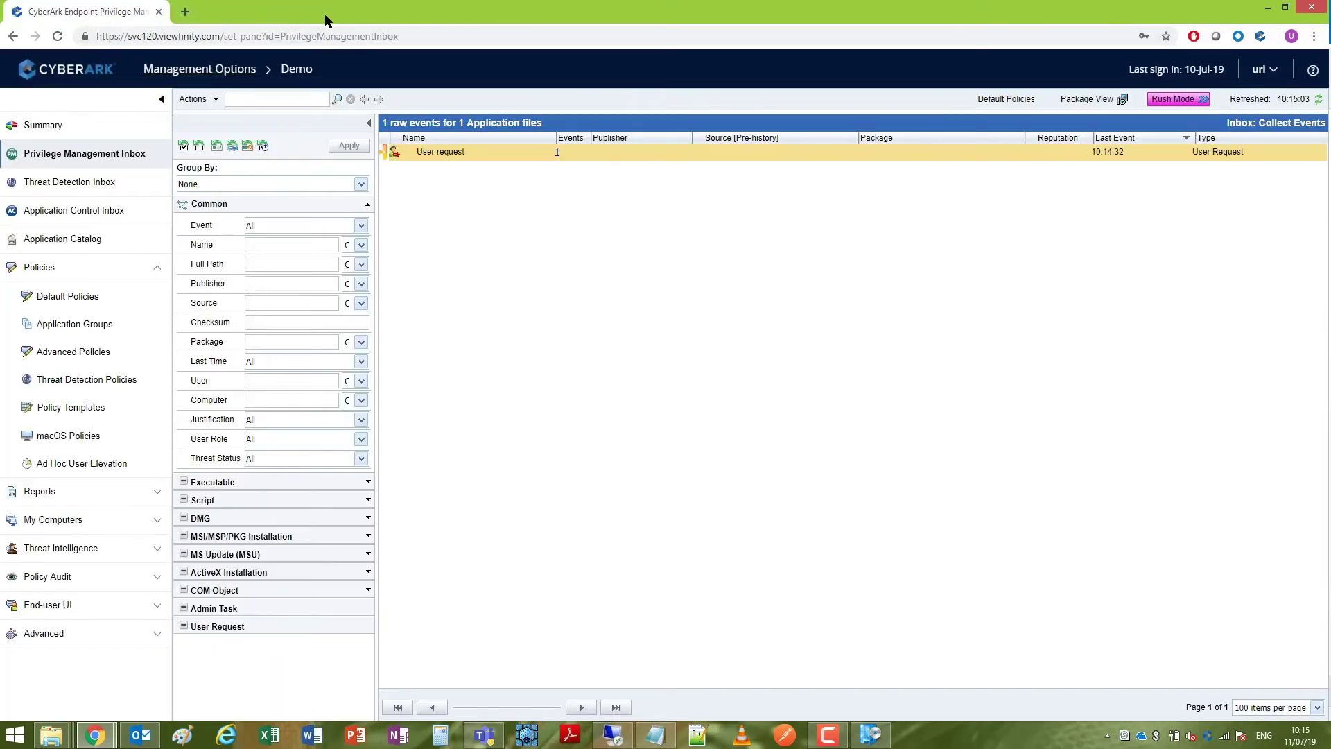
Step: From Jeff's request, create a one-hour ad hoc policy adding him to local Administrators
{"action": "right_click", "coordinate": [788, 152]}
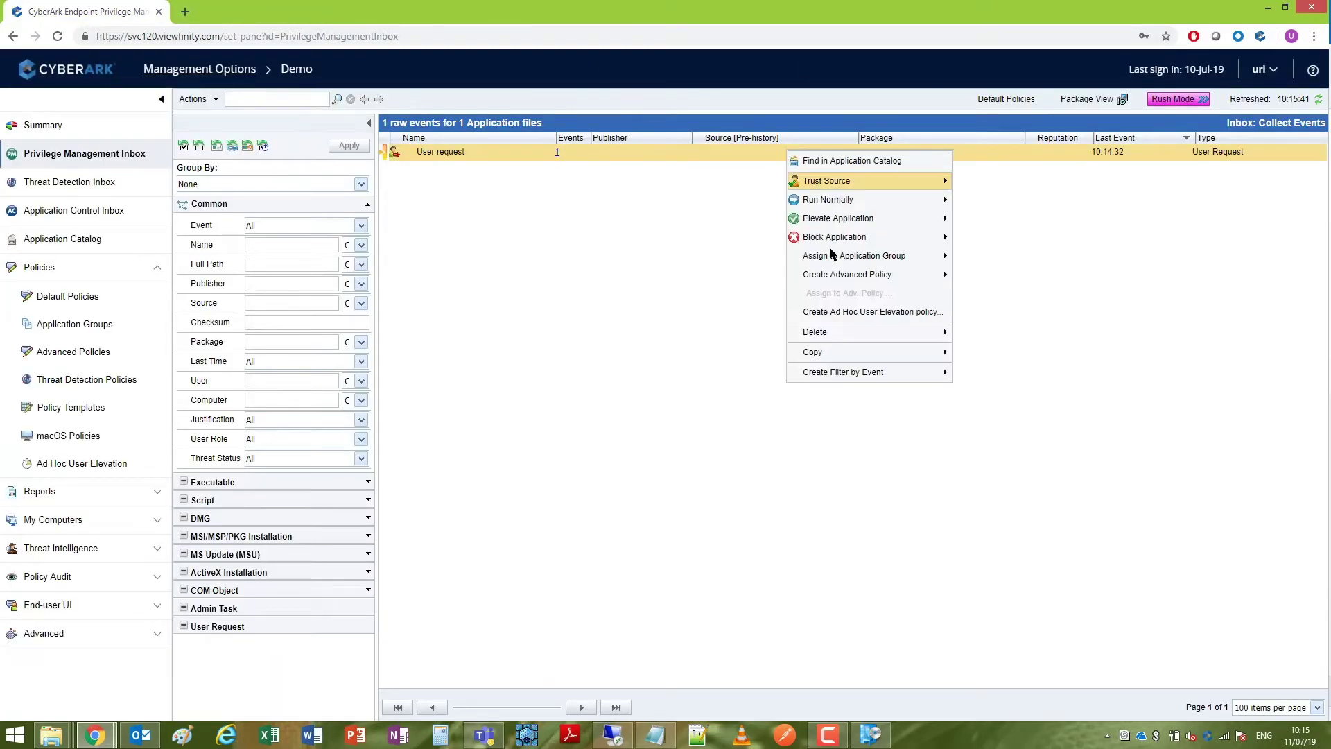
{"action": "left_click", "coordinate": [827, 311]}
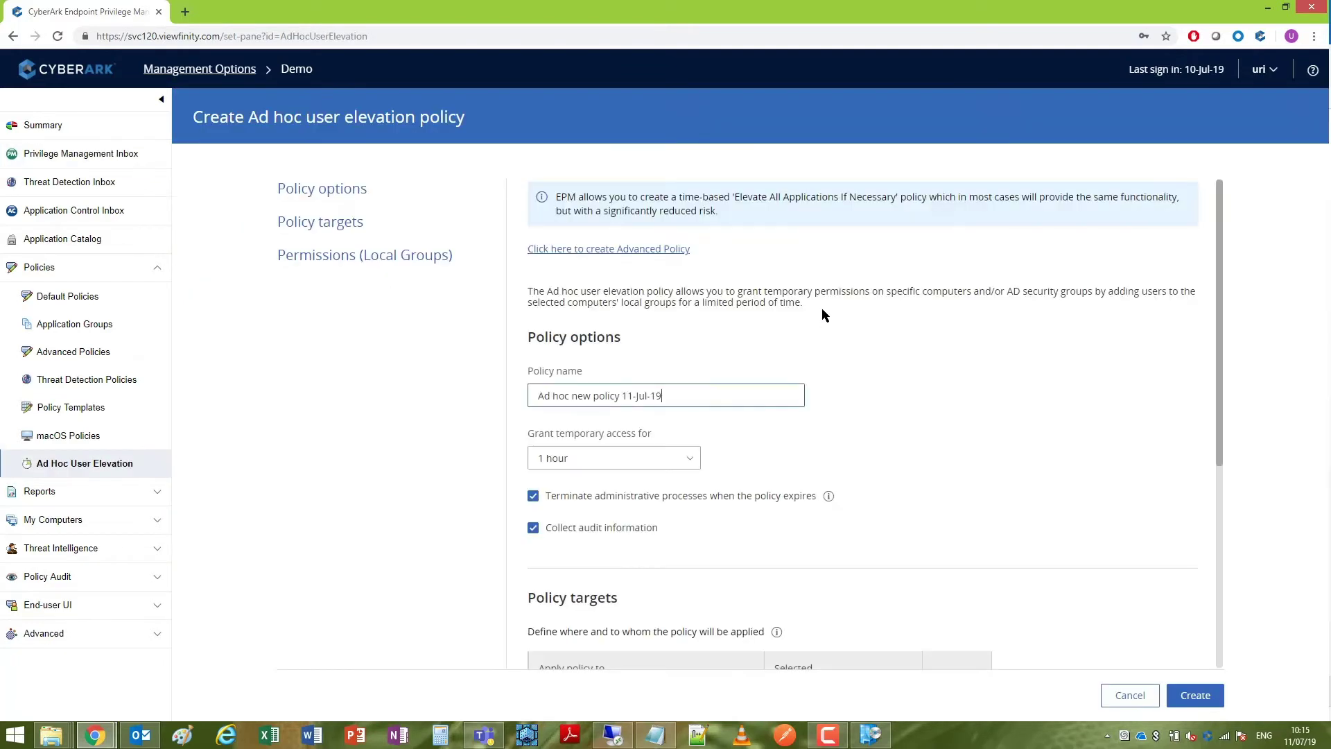
{"action": "type", "text": " ad"}
{"action": "type", "text": "min rights for Jeff"}
{"action": "scroll", "coordinate": [754, 377], "scroll_direction": "down", "scroll_amount": 2}
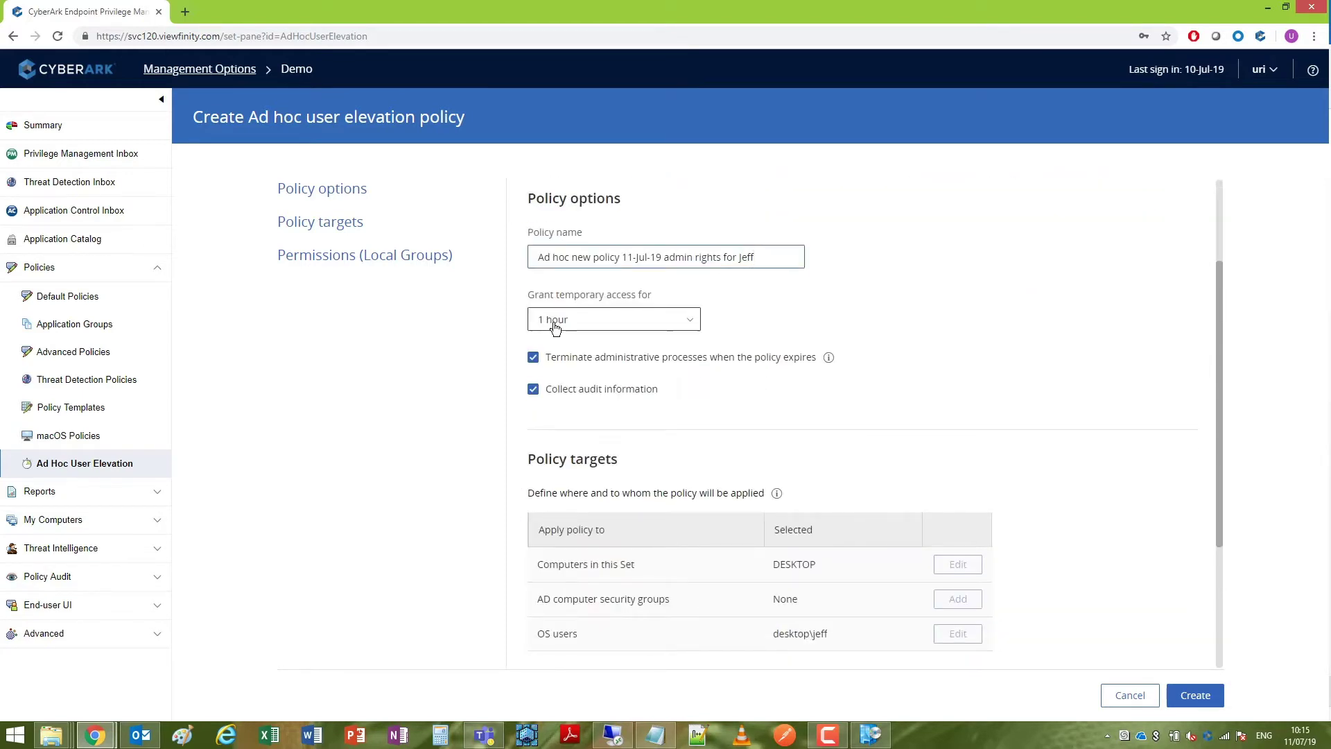
{"action": "scroll", "coordinate": [874, 388], "scroll_direction": "down", "scroll_amount": 2}
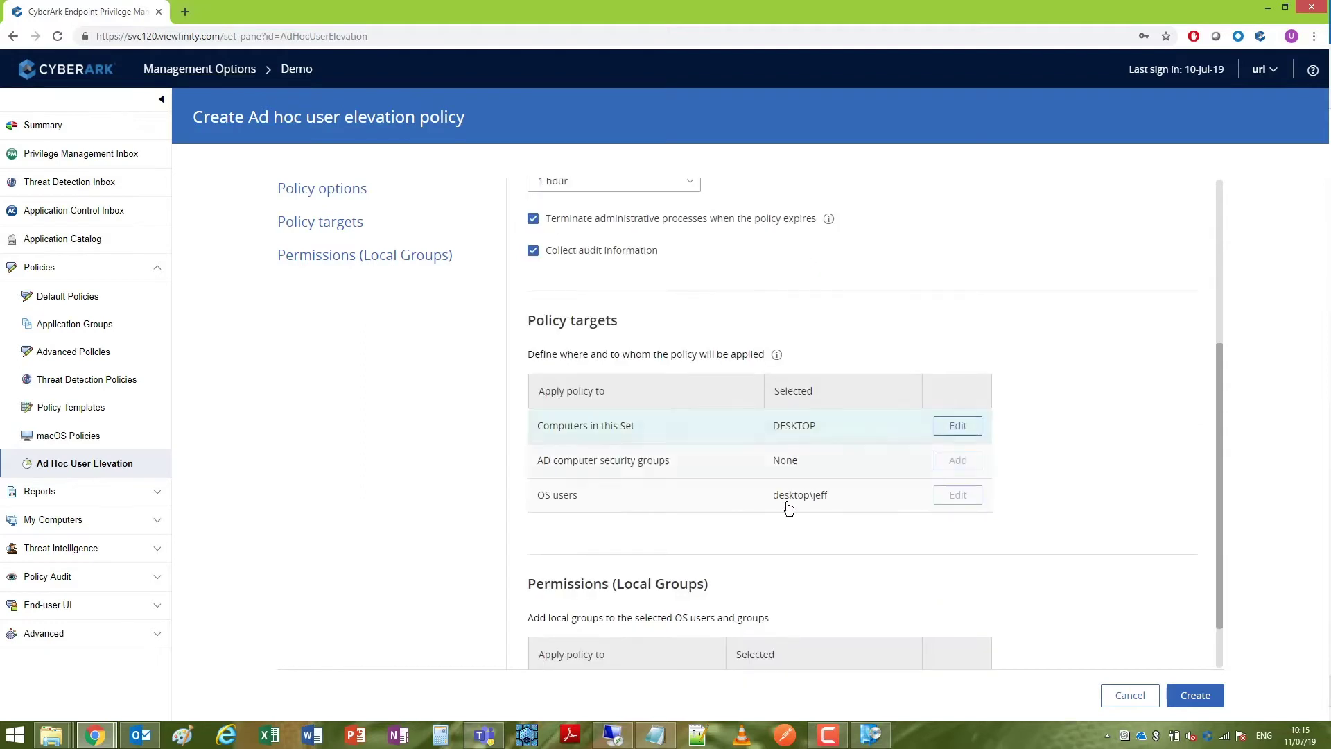
{"action": "scroll", "coordinate": [848, 507], "scroll_direction": "down", "scroll_amount": 1}
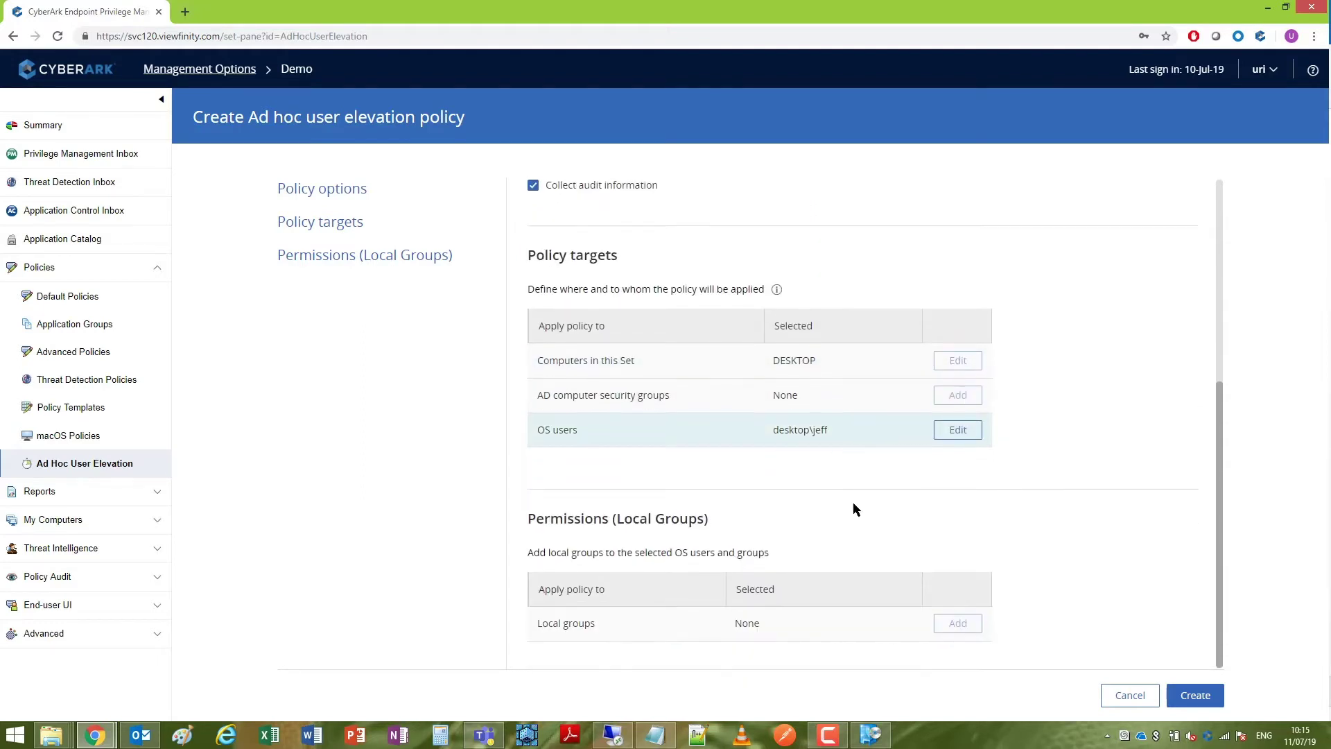
{"action": "left_click", "coordinate": [959, 625]}
{"action": "left_click", "coordinate": [497, 386]}
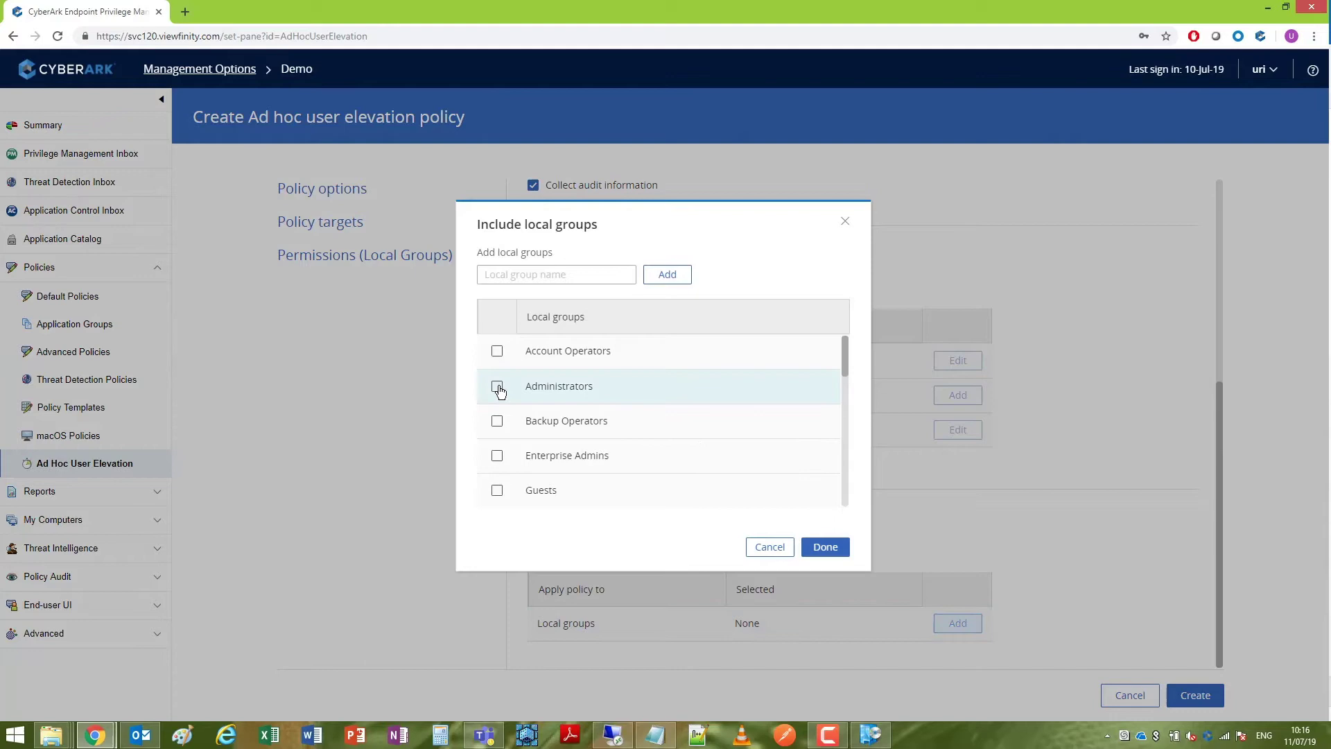
{"action": "left_click", "coordinate": [827, 548]}
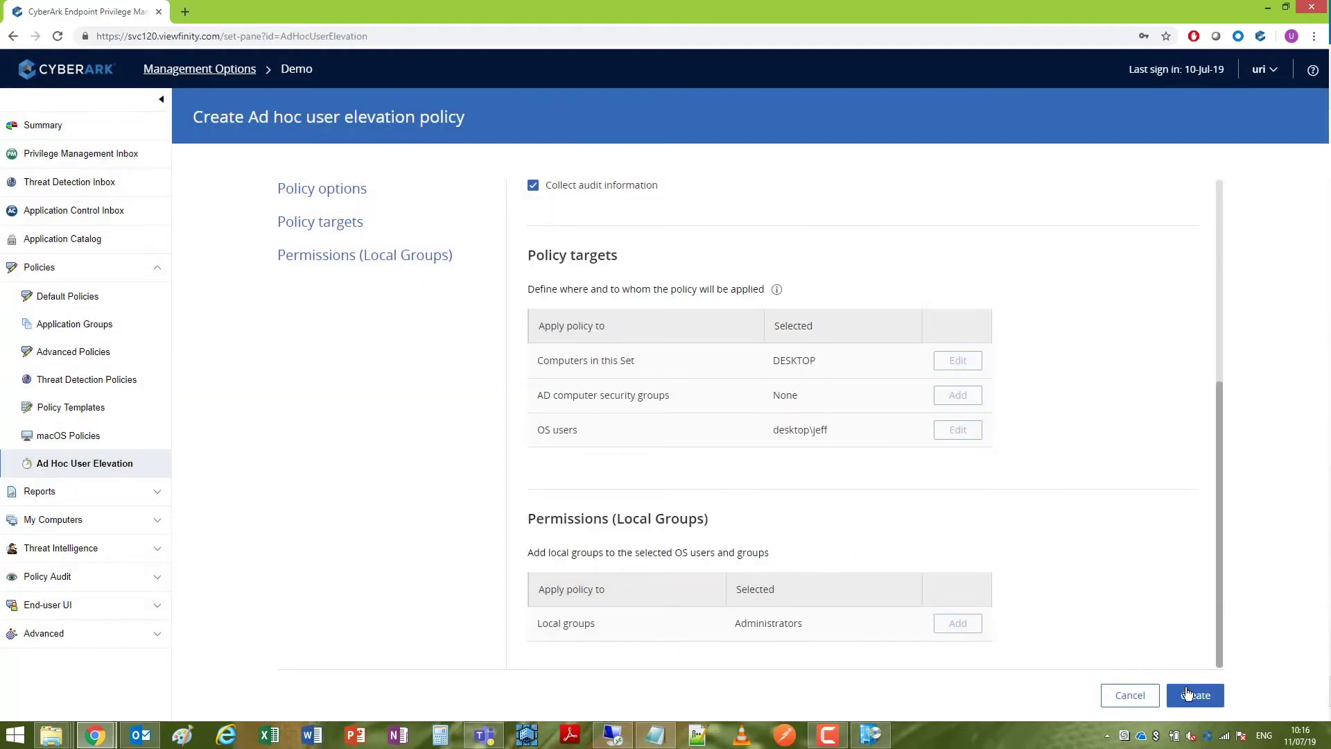
{"action": "left_click", "coordinate": [1189, 694]}
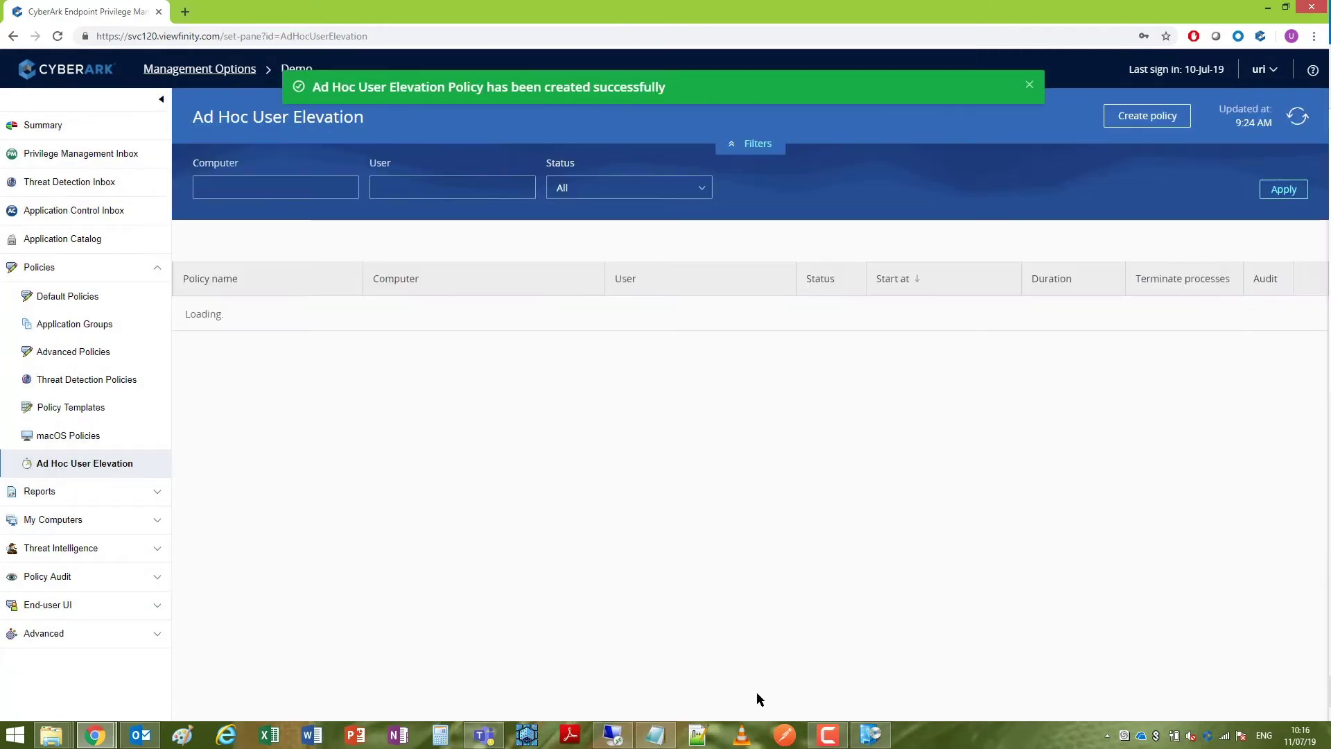
Step: Dismiss the permissions-granted notice on the remote desktop and launch Computer Management
{"action": "left_click", "coordinate": [613, 734]}
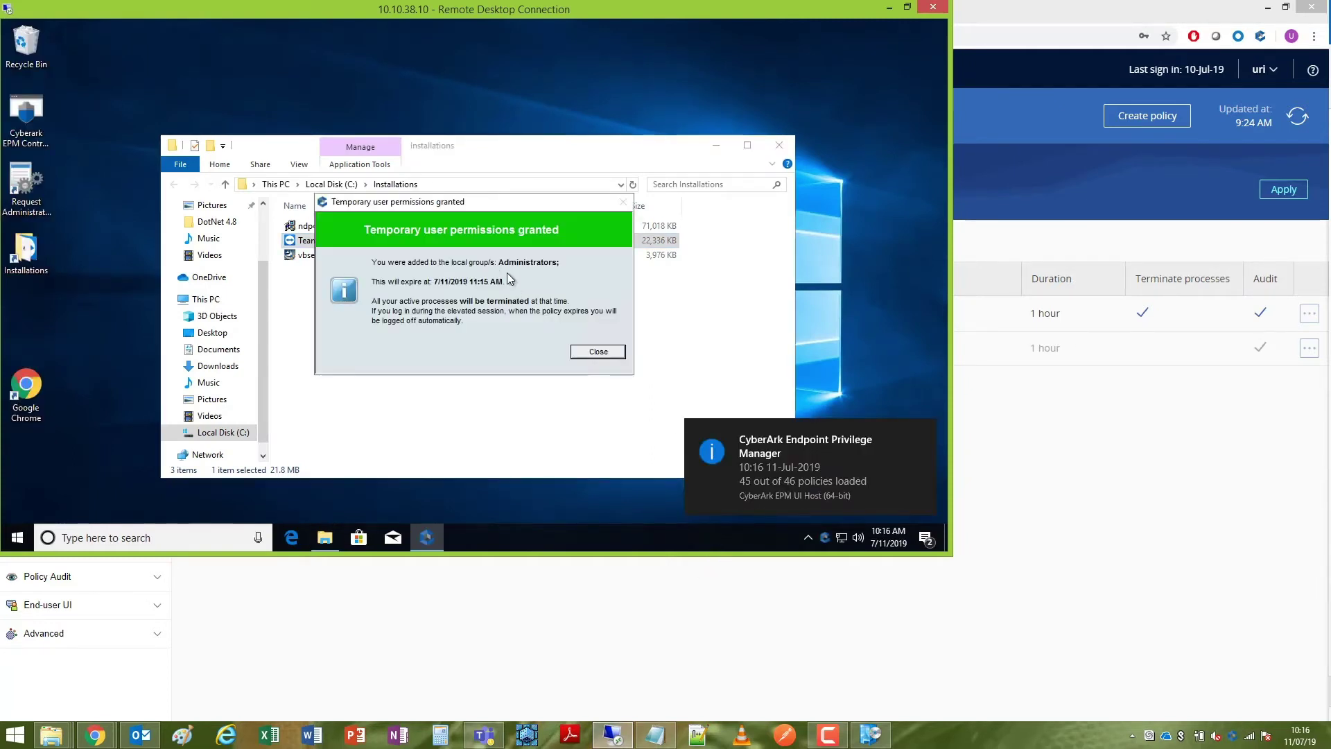
{"action": "left_click", "coordinate": [594, 353]}
{"action": "right_click", "coordinate": [18, 543]}
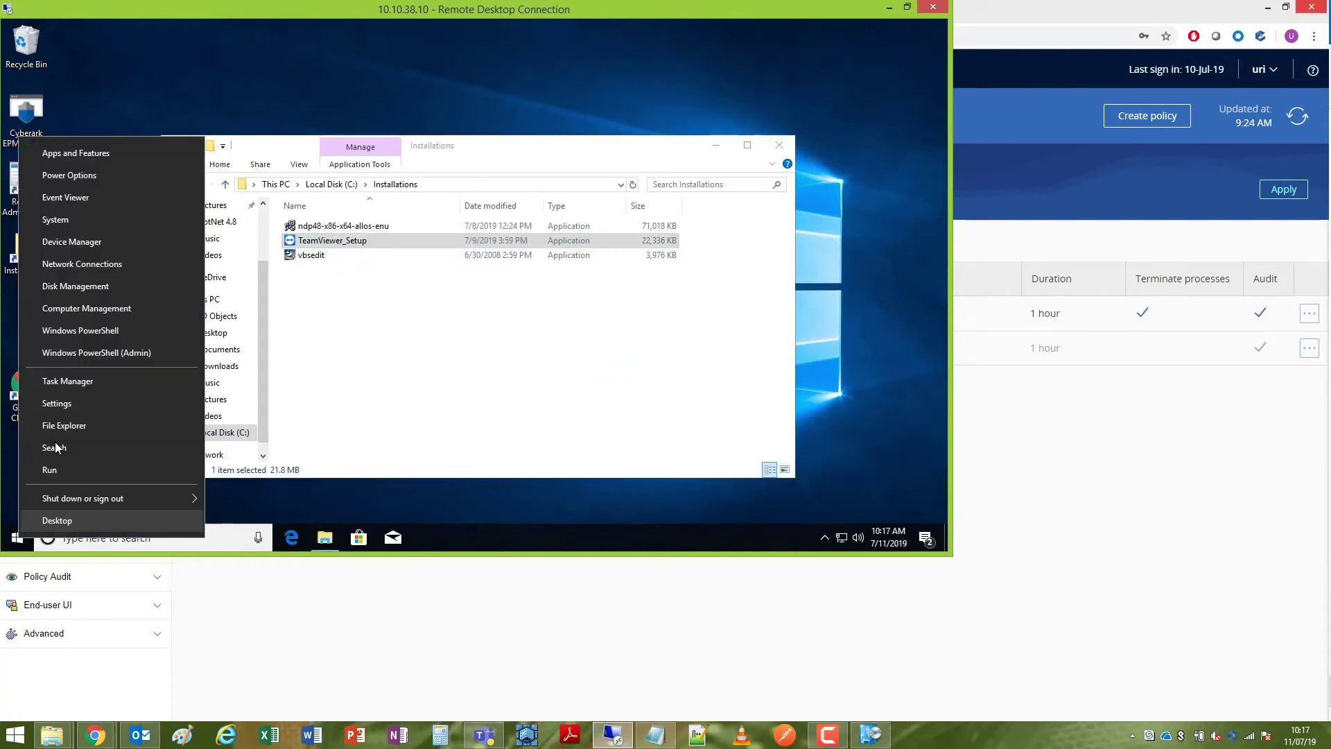
{"action": "left_click", "coordinate": [80, 313]}
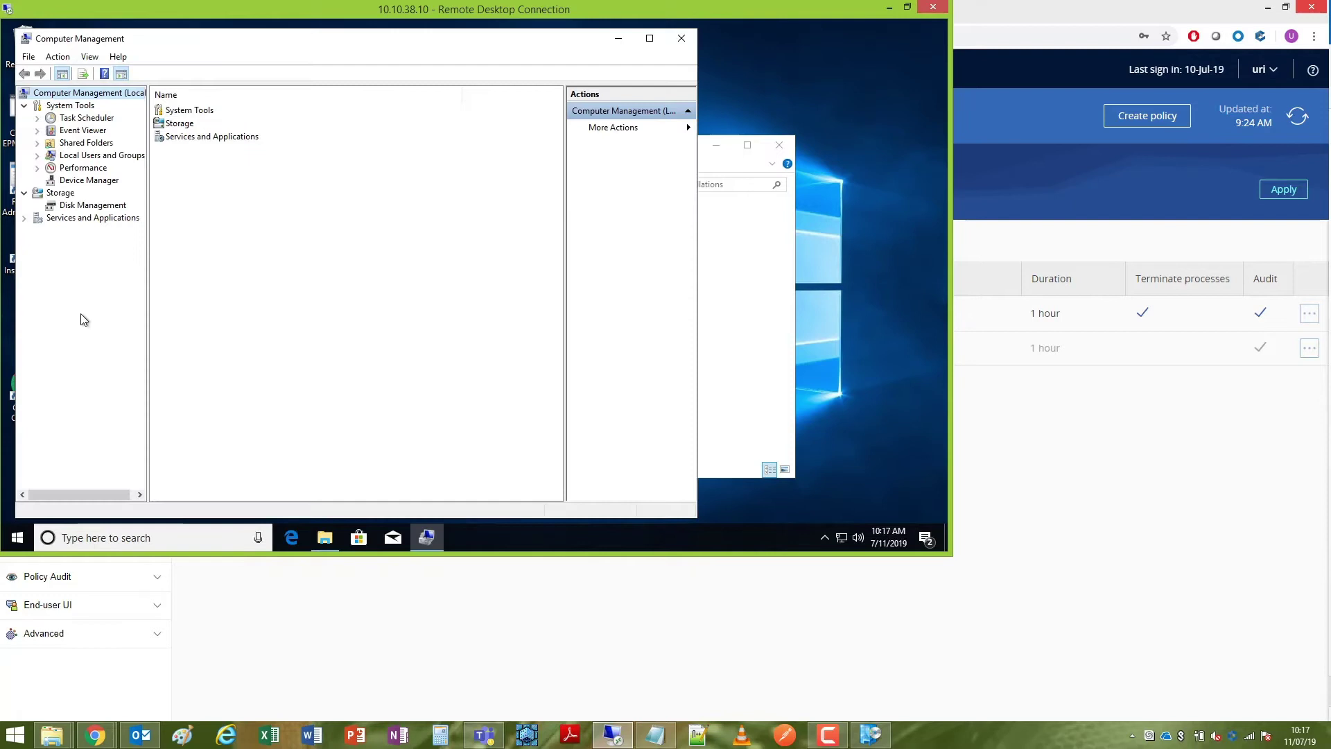
Step: Open the Administrators group under Local Users and Groups and confirm Jeff is a member
{"action": "left_click", "coordinate": [39, 154]}
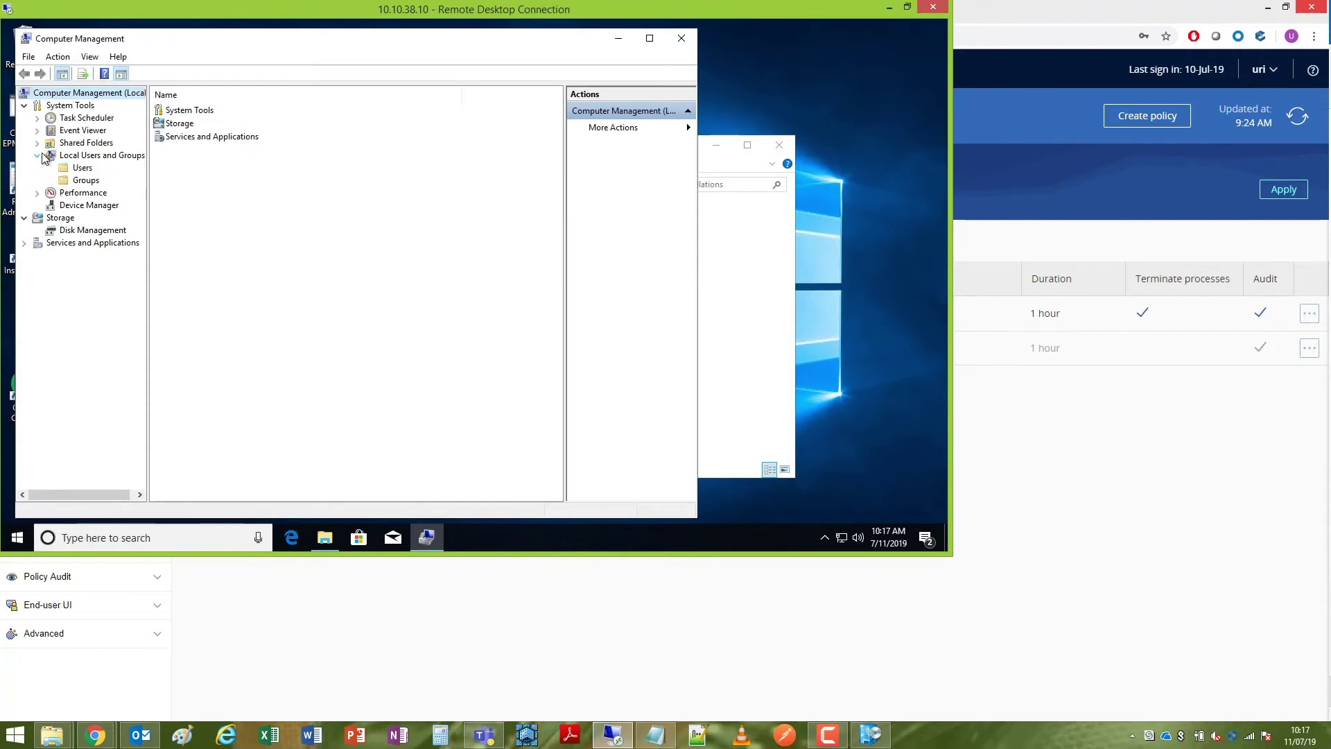
{"action": "left_click", "coordinate": [85, 180]}
{"action": "left_click", "coordinate": [202, 124]}
{"action": "double_click", "coordinate": [202, 125]}
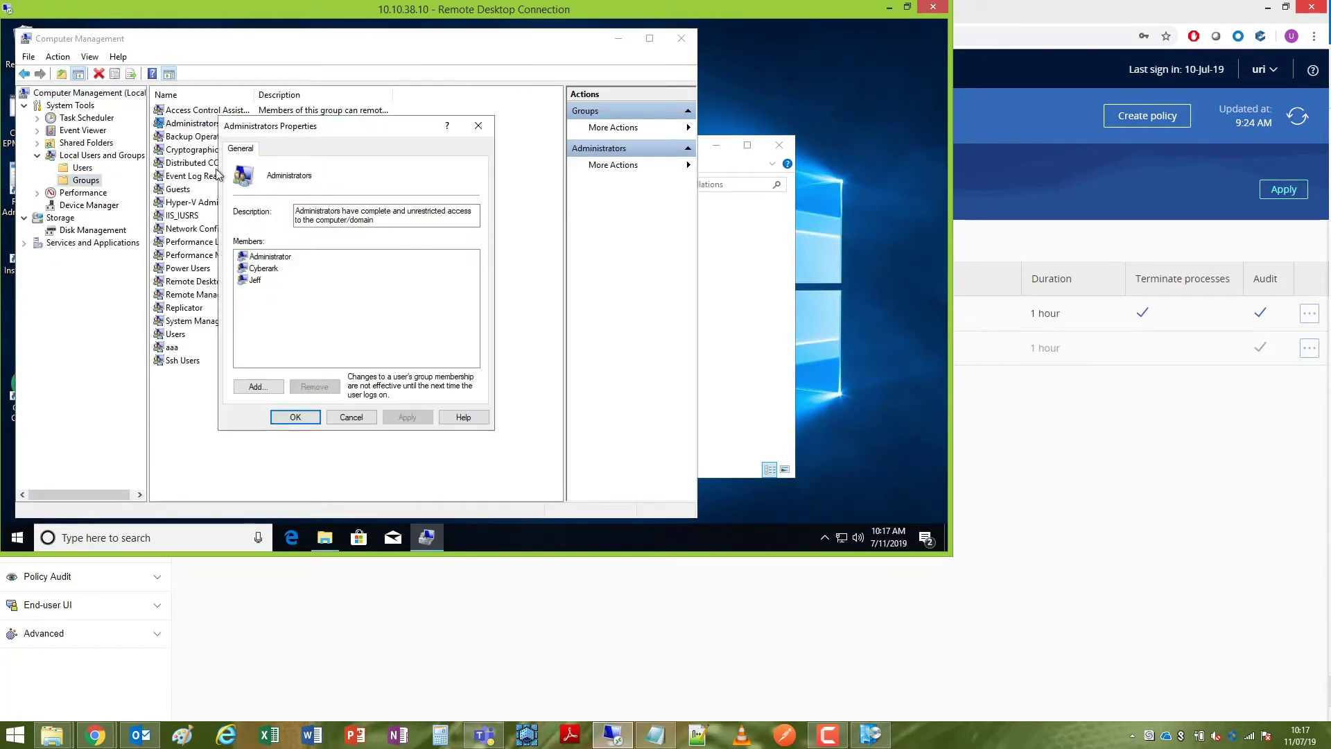
{"action": "left_click", "coordinate": [255, 281]}
Step: Close Computer Management and start a basic TeamViewer installation with the license accepted
{"action": "left_click", "coordinate": [351, 417]}
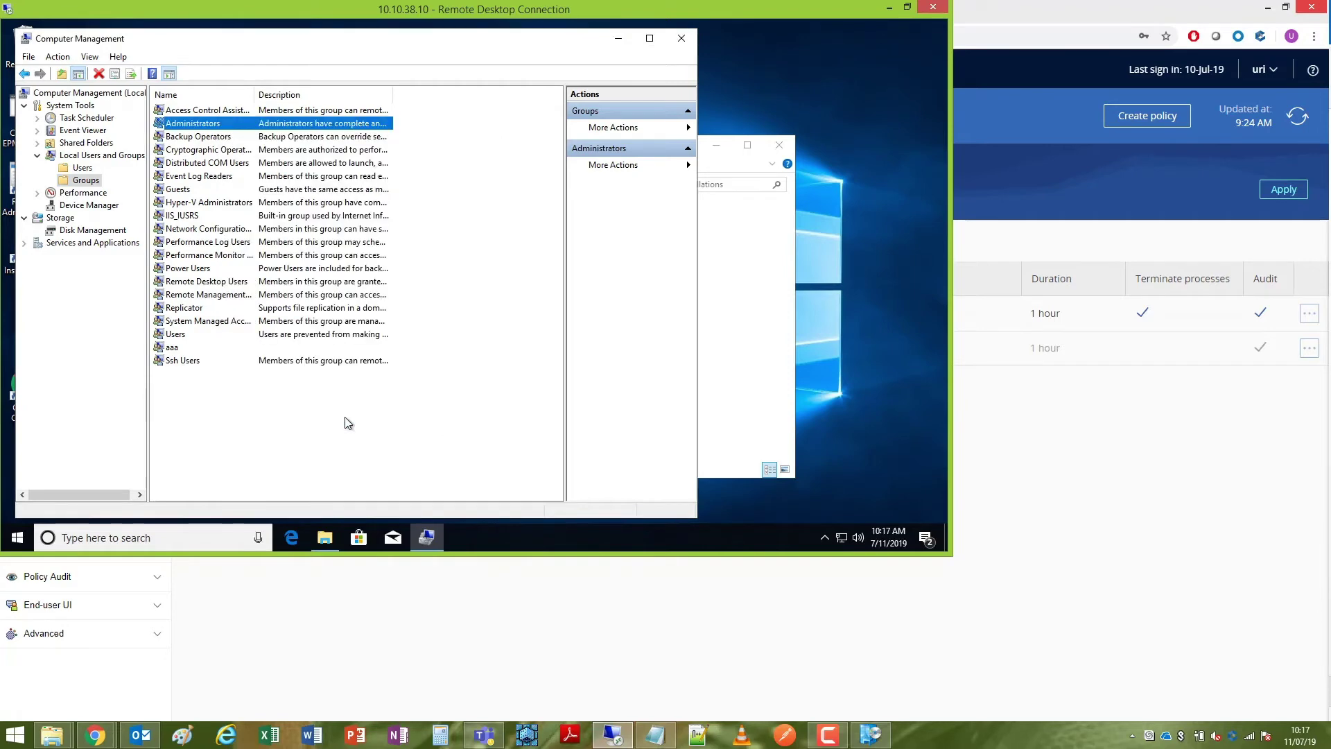
{"action": "left_click", "coordinate": [681, 39]}
{"action": "double_click", "coordinate": [353, 241]}
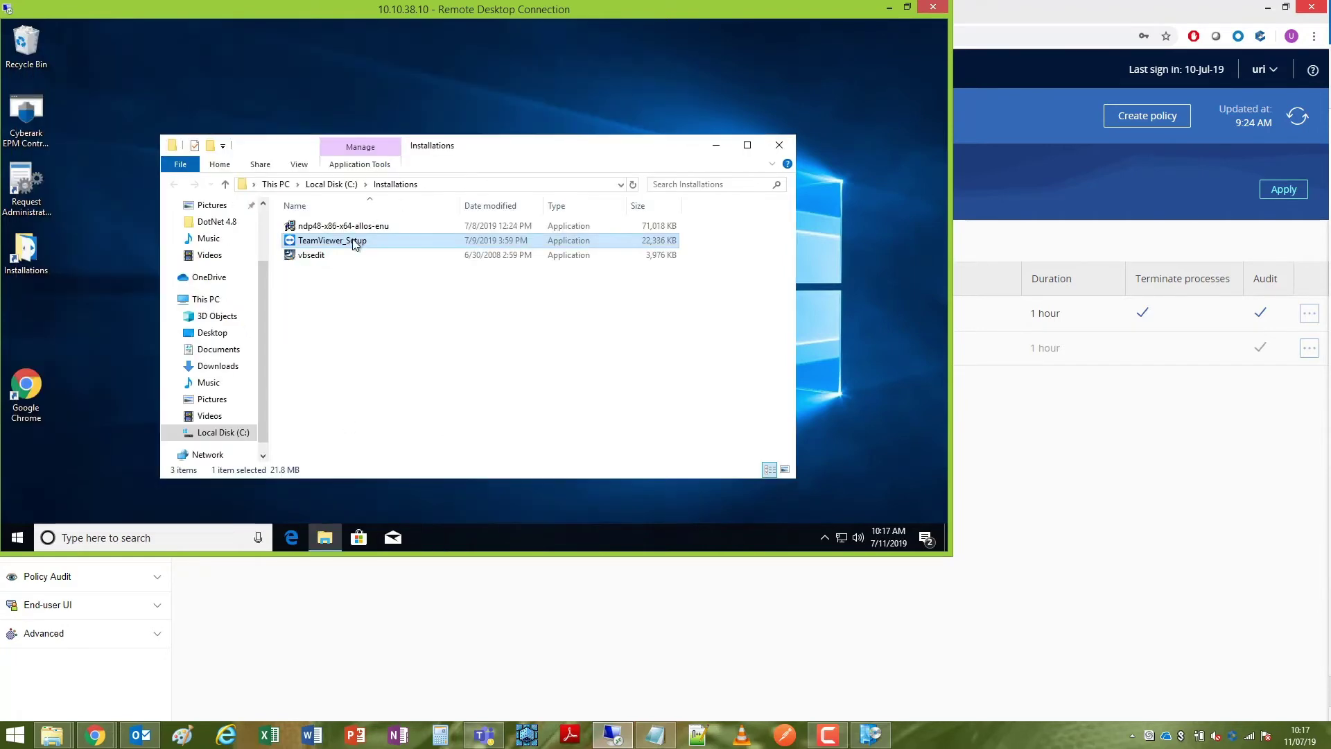
{"action": "left_click", "coordinate": [333, 214]}
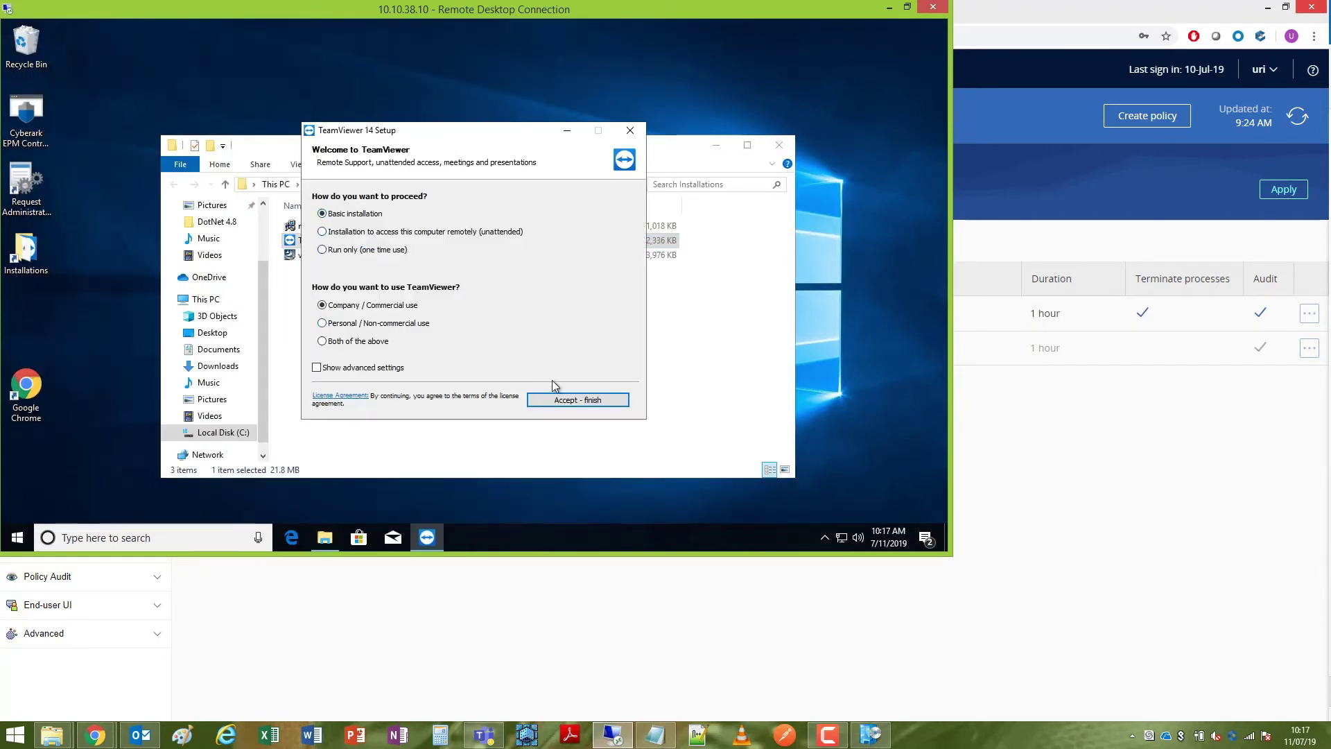
{"action": "left_click", "coordinate": [562, 400]}
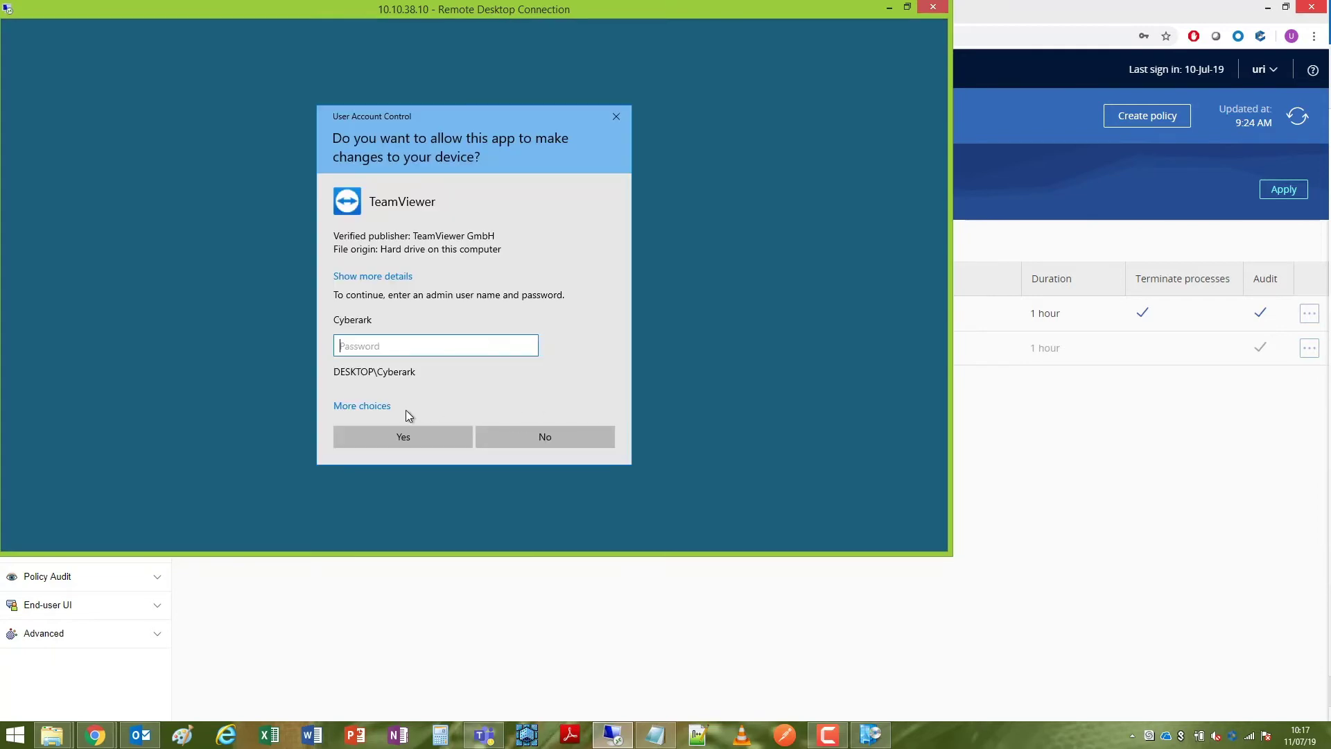
{"action": "left_click", "coordinate": [382, 407]}
{"action": "left_click", "coordinate": [399, 476]}
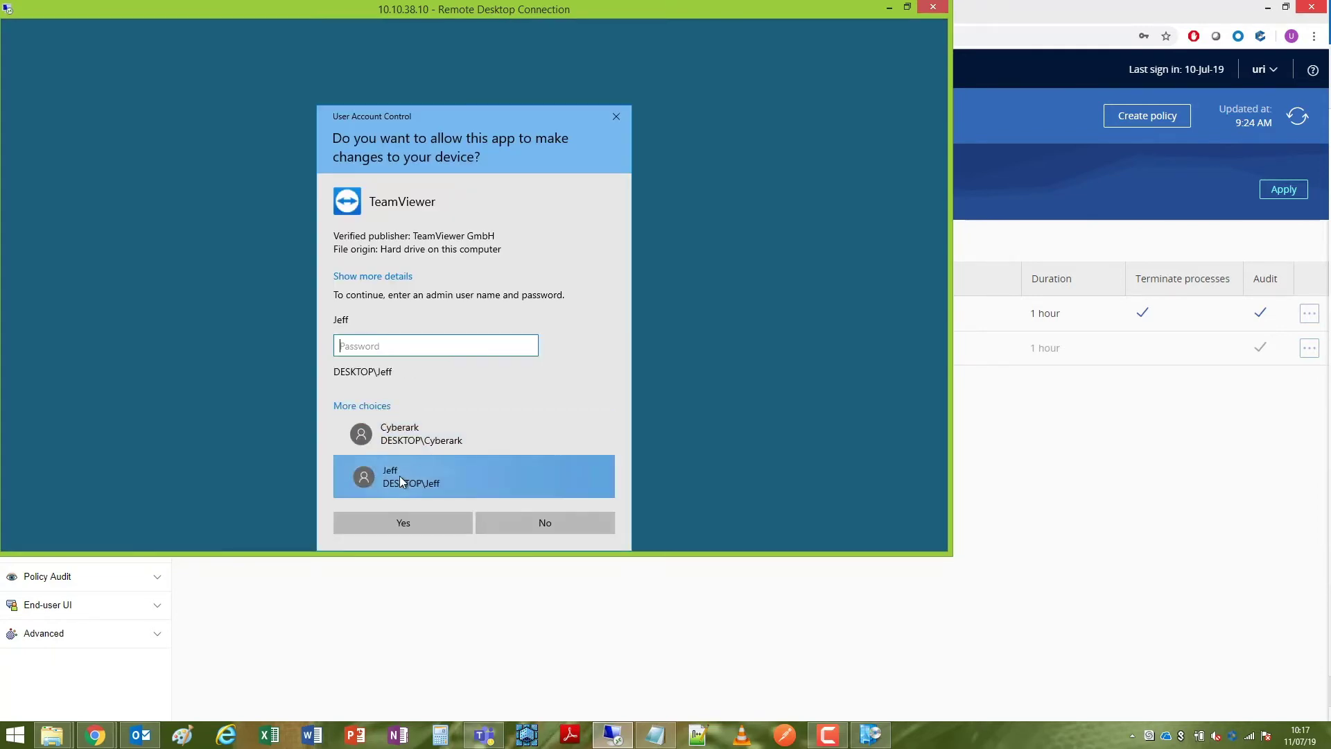
{"action": "type", "text": "*****"}
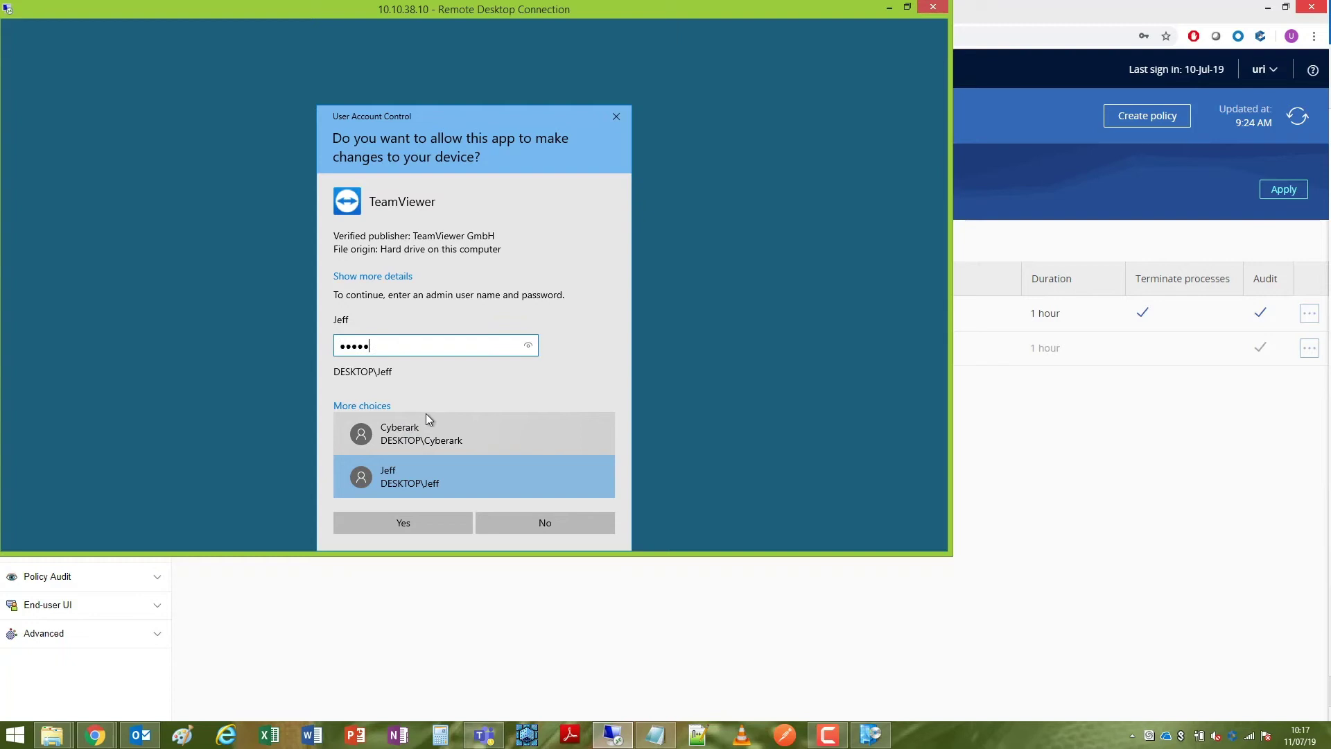
{"action": "key", "text": "Return"}
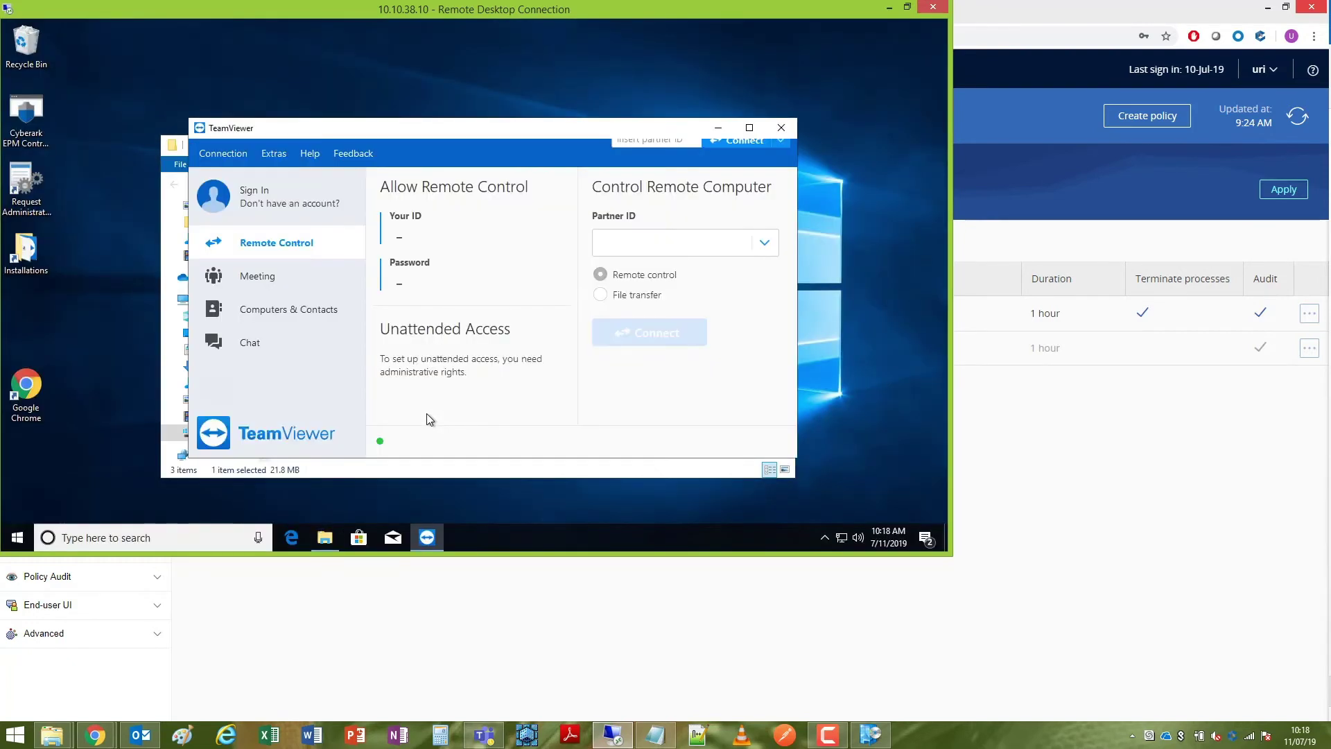
Step: Search for 'cmd' and run Command Prompt as administrator
{"action": "left_click", "coordinate": [153, 535]}
{"action": "type", "text": "c"}
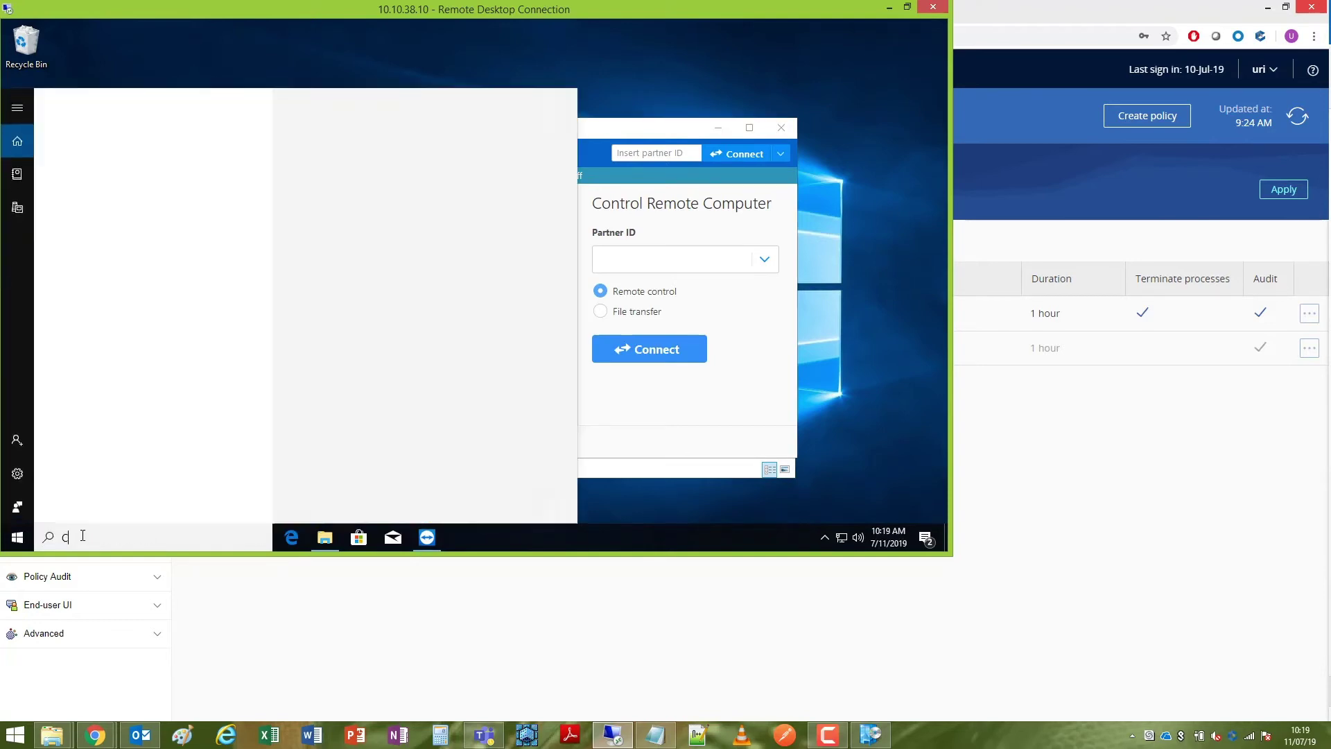
{"action": "type", "text": "MD"}
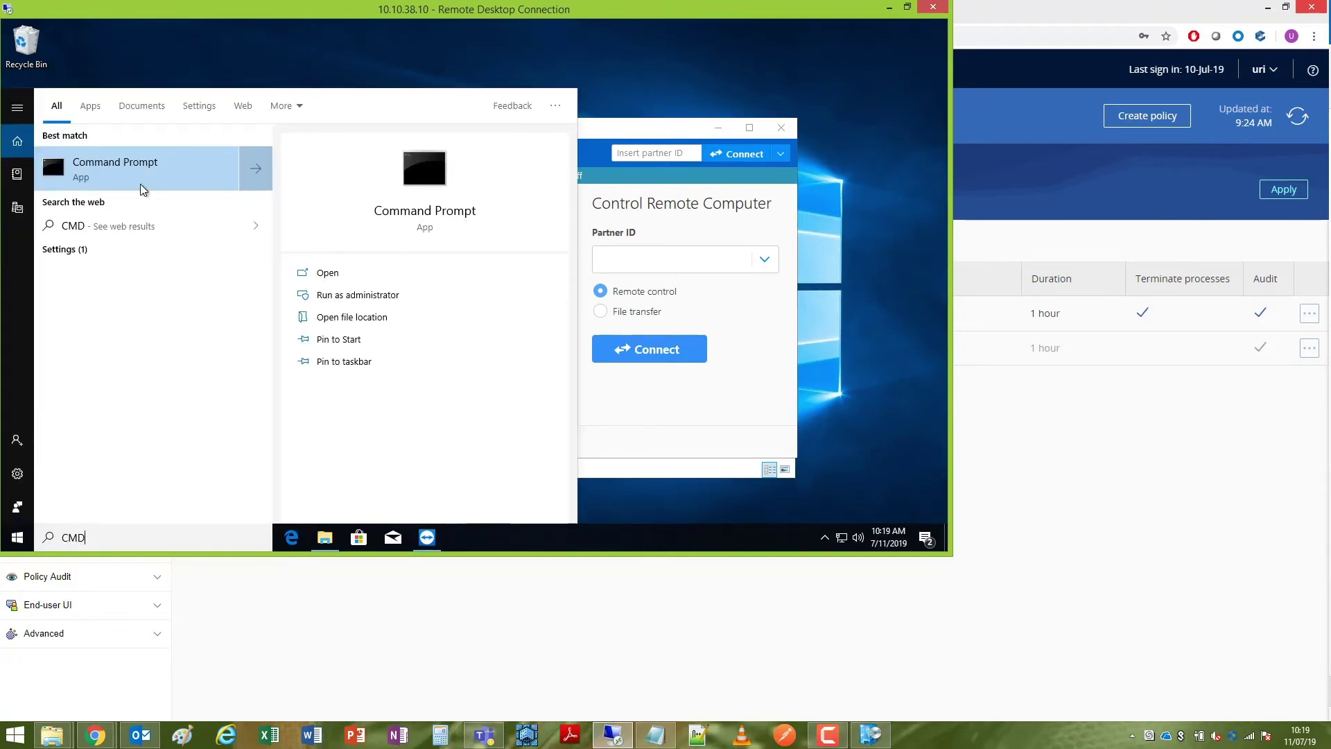
{"action": "right_click", "coordinate": [143, 188]}
{"action": "left_click", "coordinate": [152, 197]}
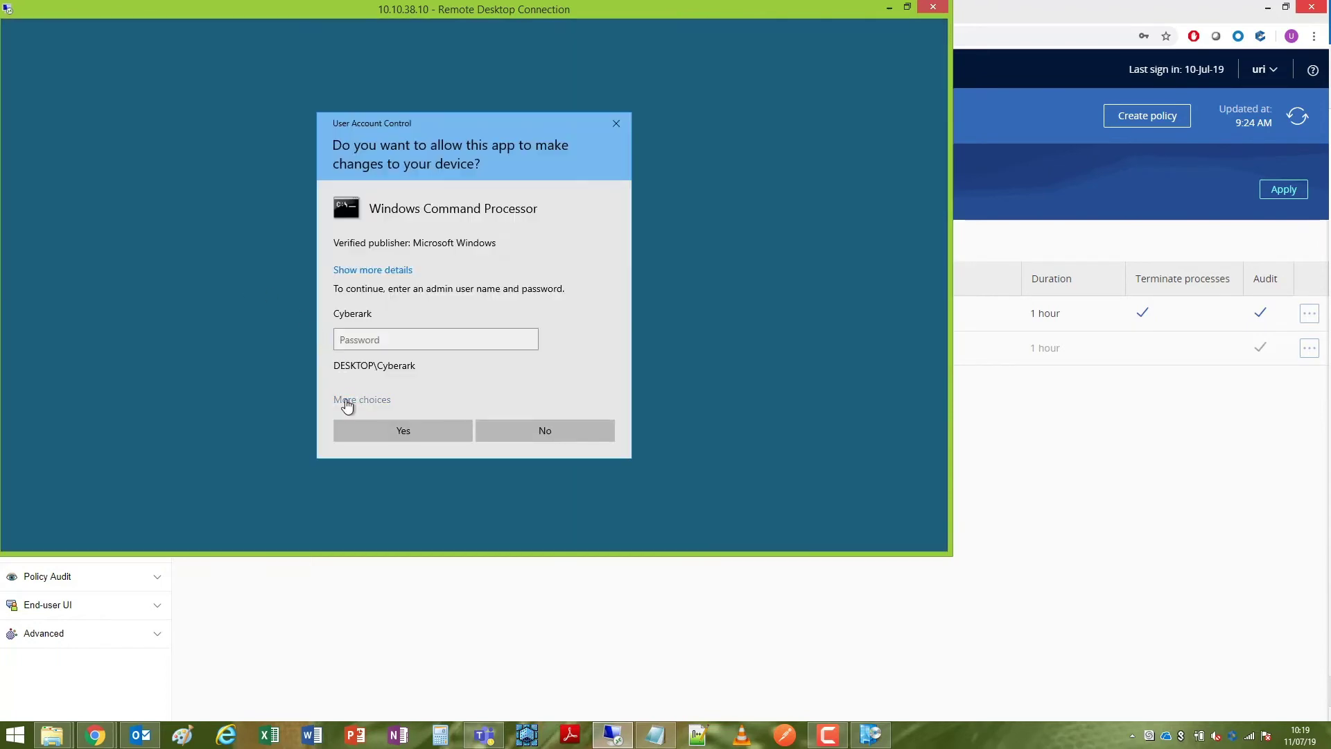
{"action": "left_click", "coordinate": [347, 402]}
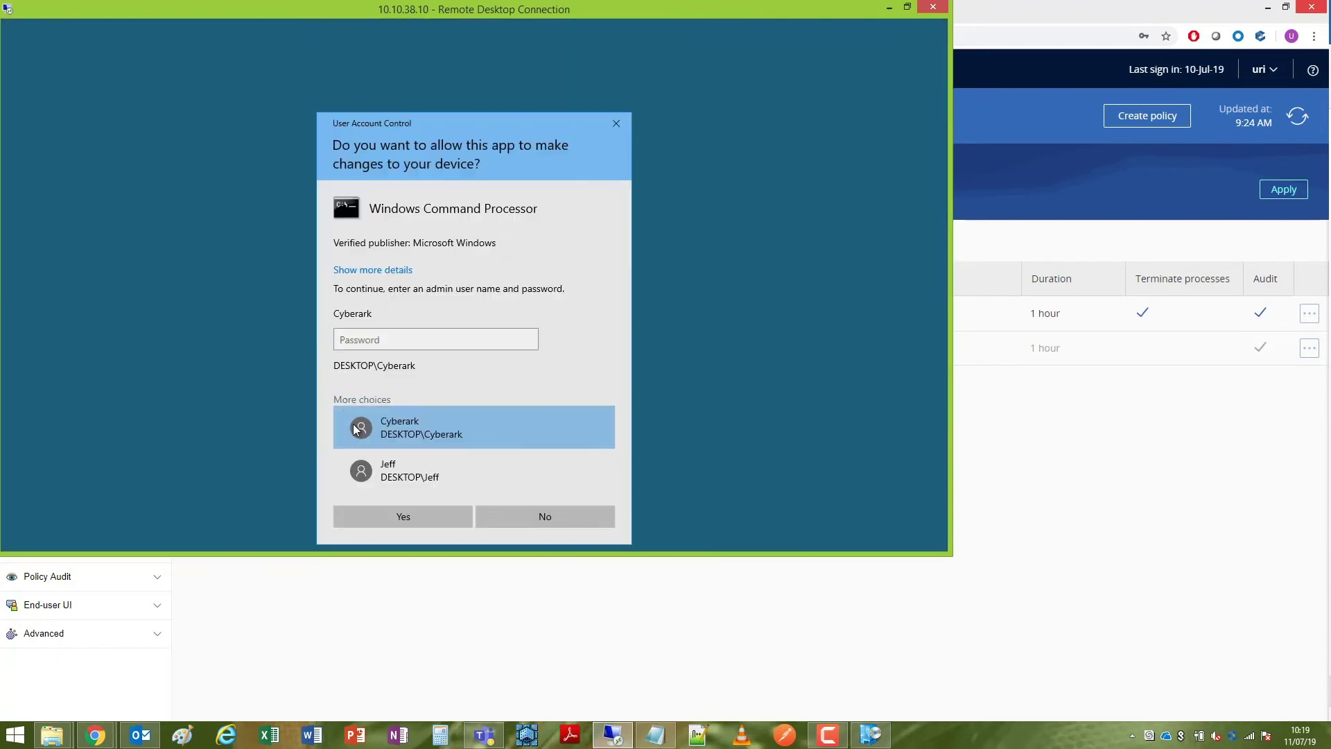
{"action": "left_click", "coordinate": [372, 468]}
{"action": "type", "text": "•••"}
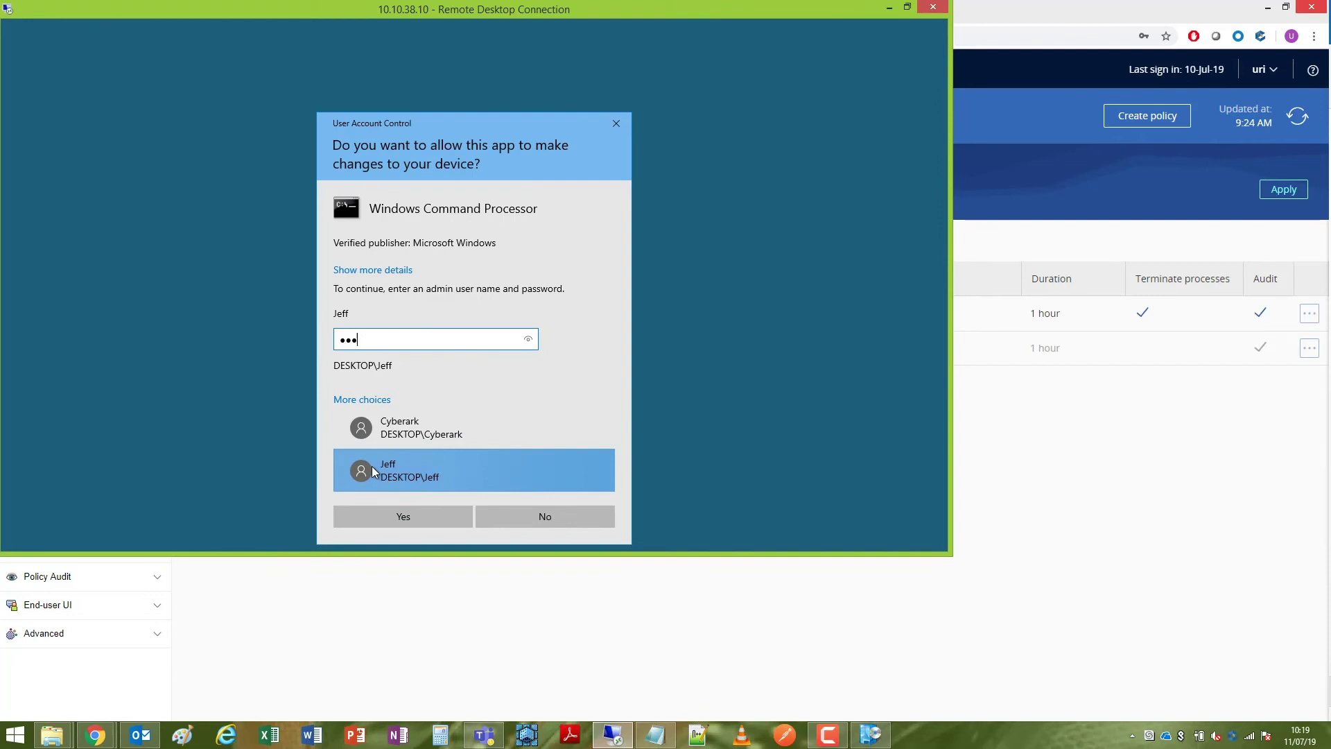
{"action": "type", "text": "•"}
{"action": "key", "text": "Return"}
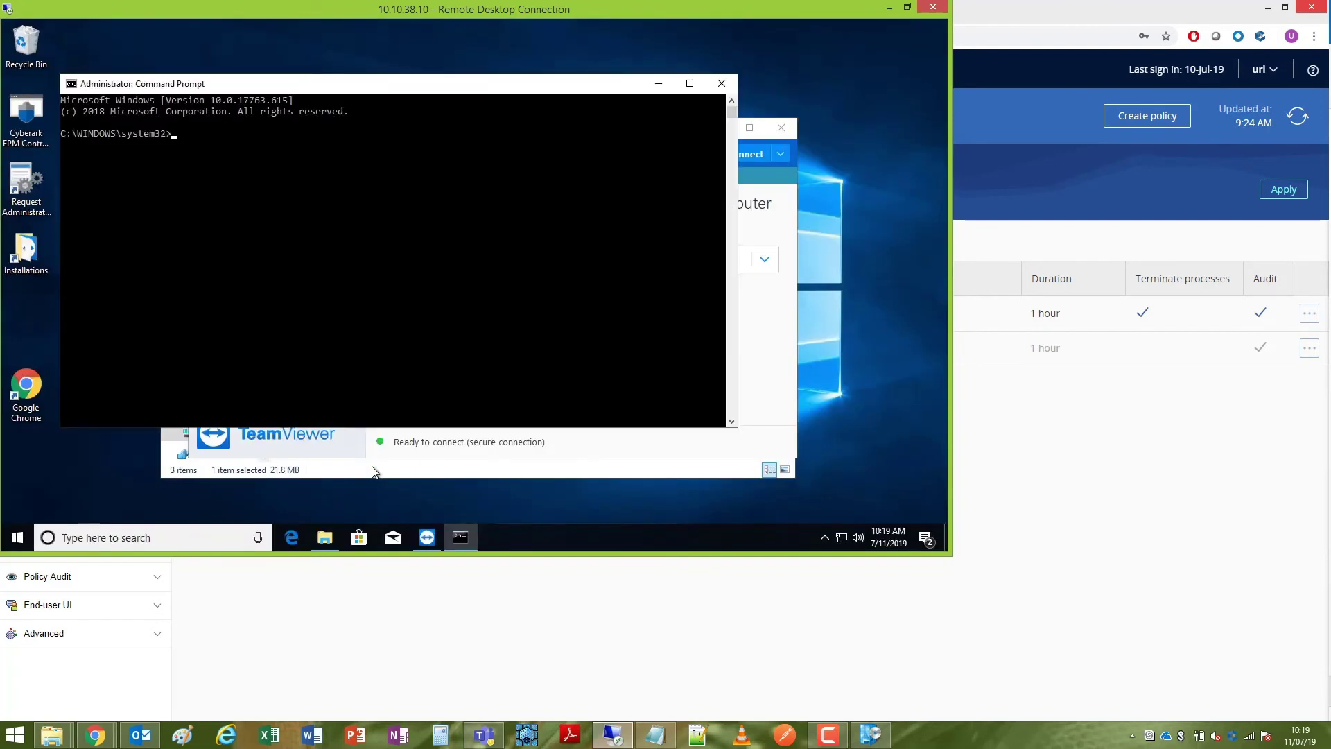
{"action": "left_click_drag", "start_coordinate": [274, 89], "coordinate": [319, 159]}
{"action": "type", "text": "wh"}
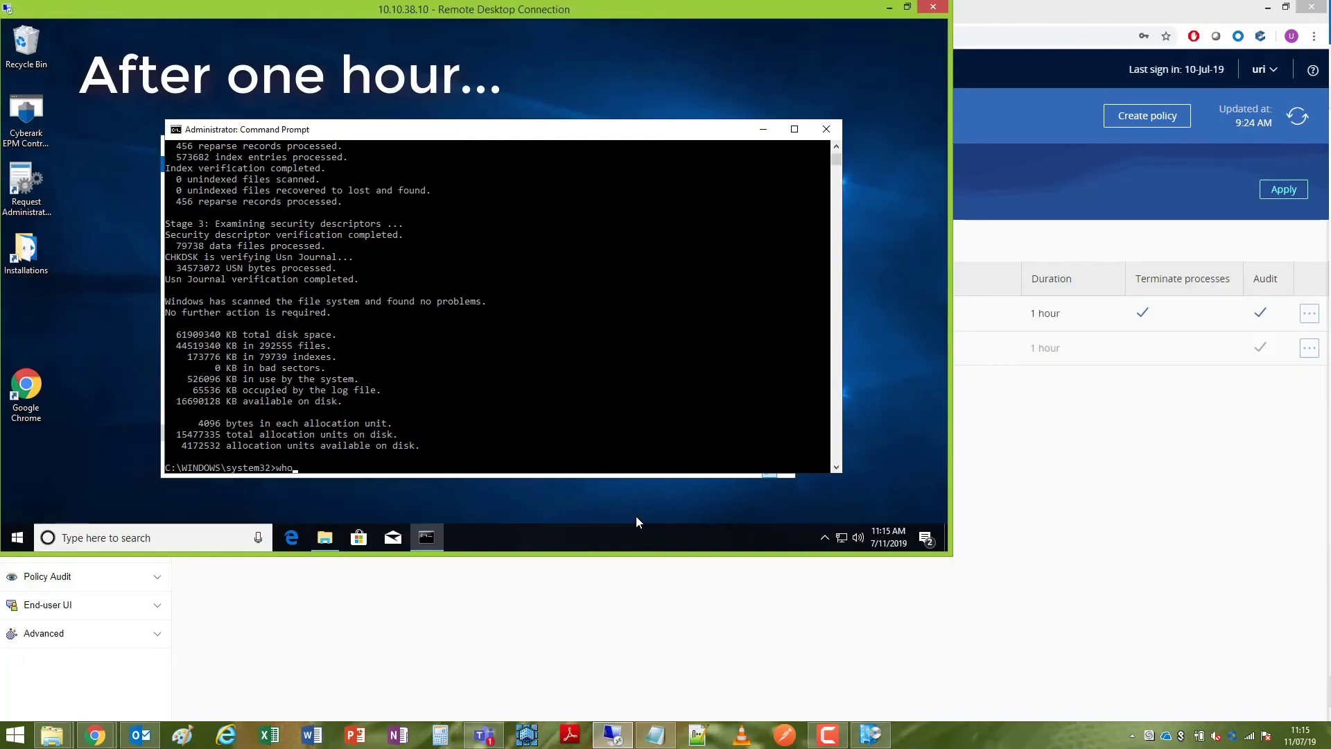
{"action": "type", "text": "o"}
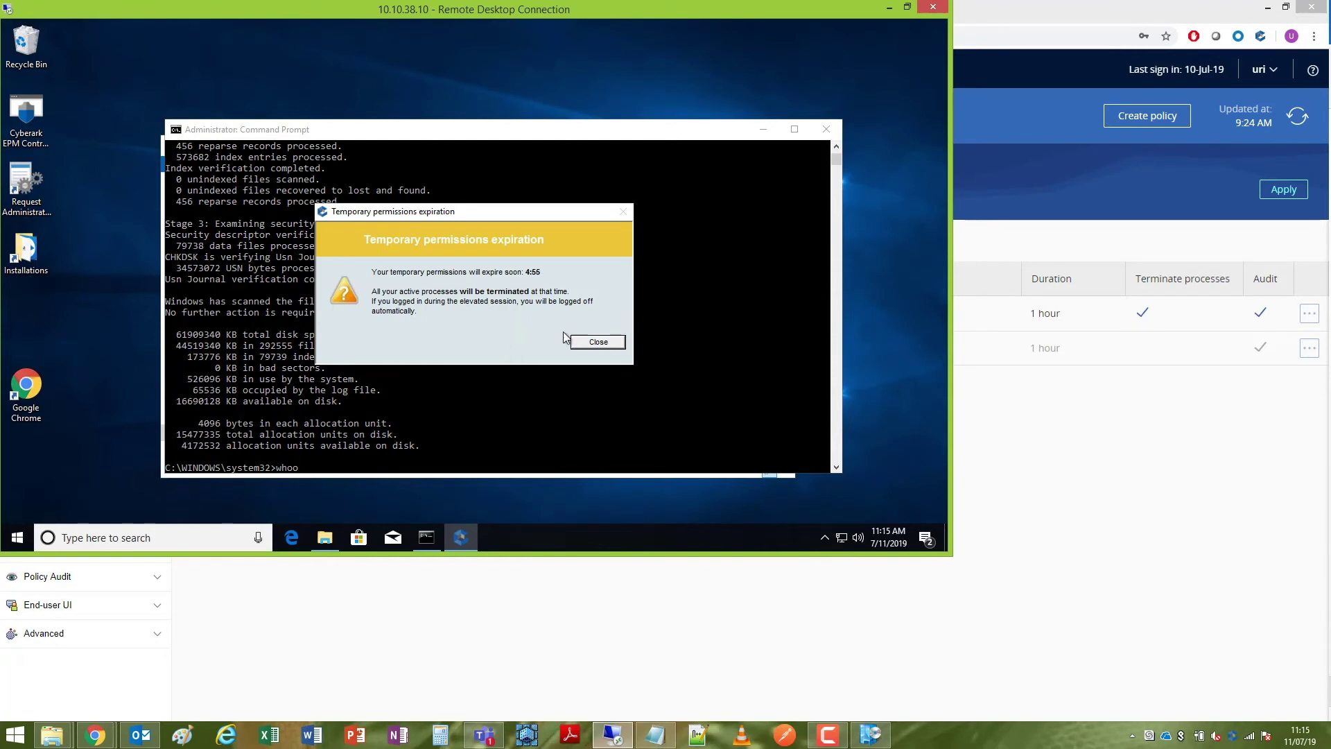
Step: Close the warning that temporary permissions expire within five minutes
{"action": "left_click", "coordinate": [582, 341]}
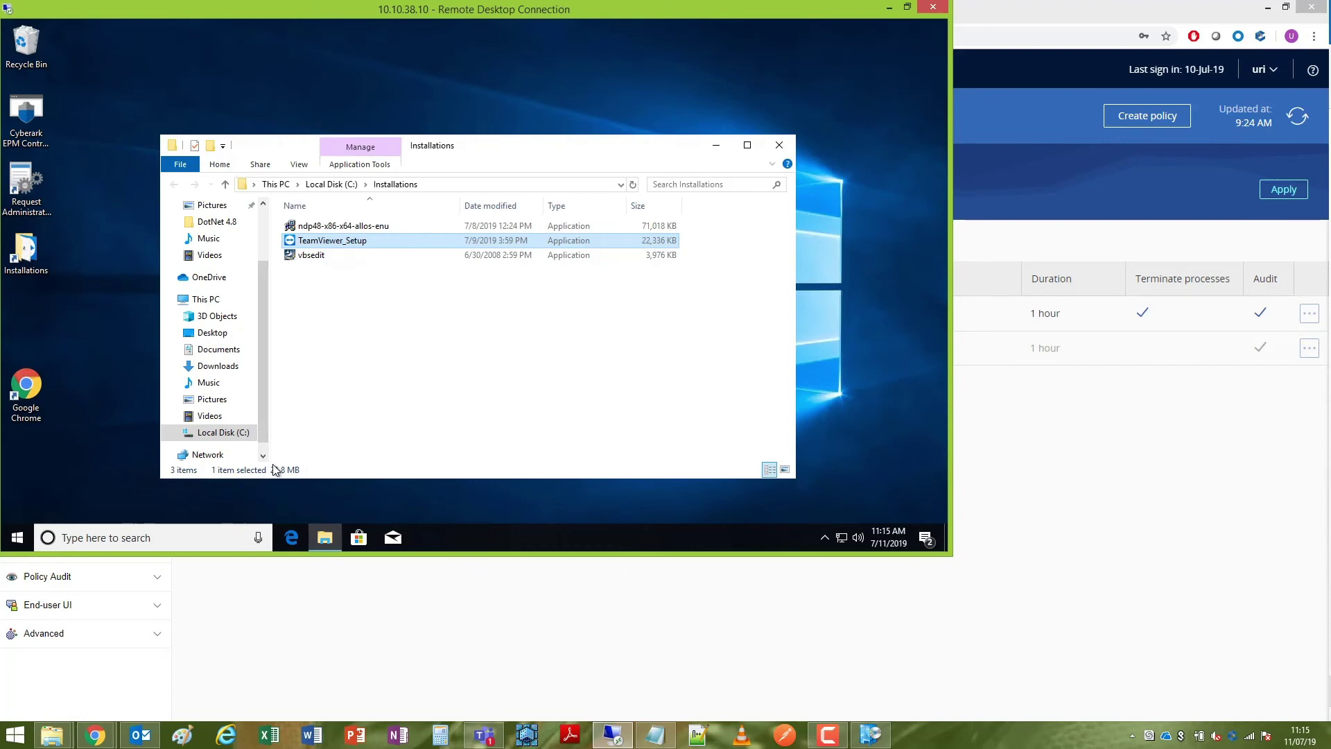
Step: Reopen the Administrators group in Computer Management, confirm Jeff is gone, and close it
{"action": "right_click", "coordinate": [16, 538]}
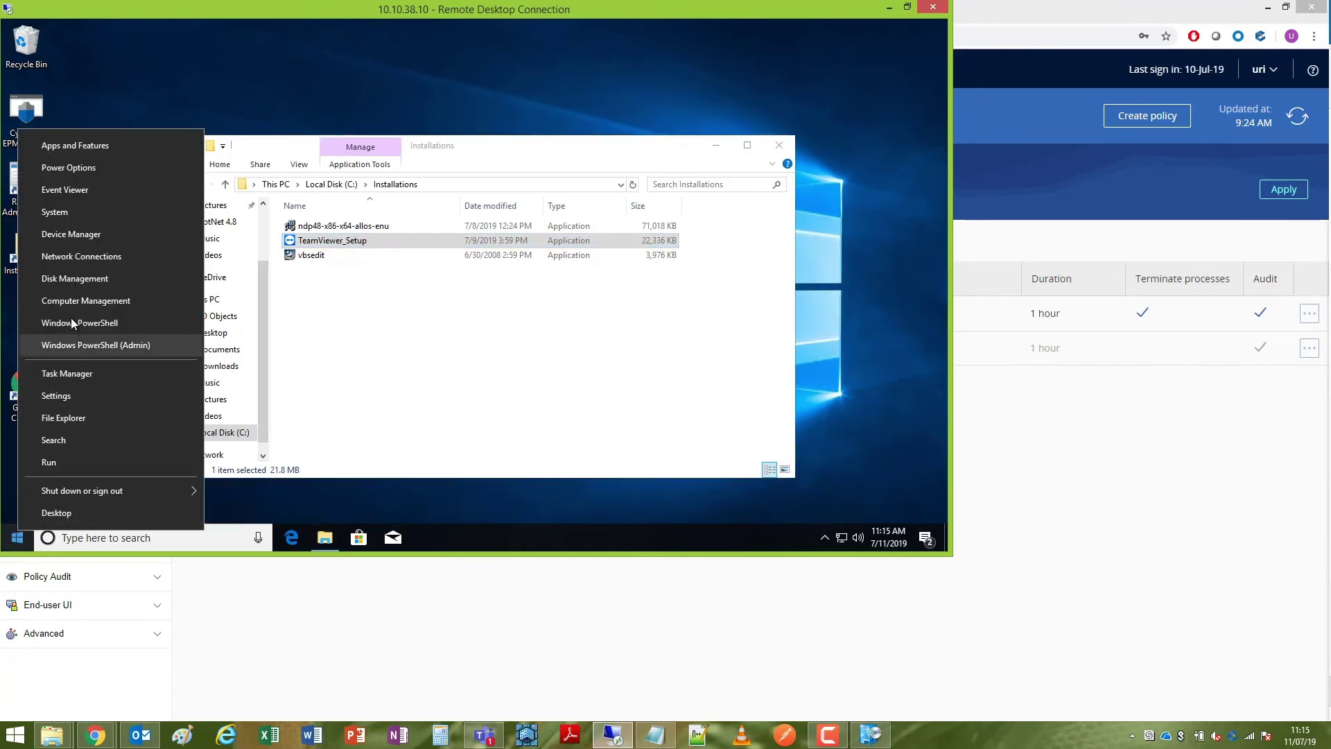
{"action": "left_click", "coordinate": [66, 302]}
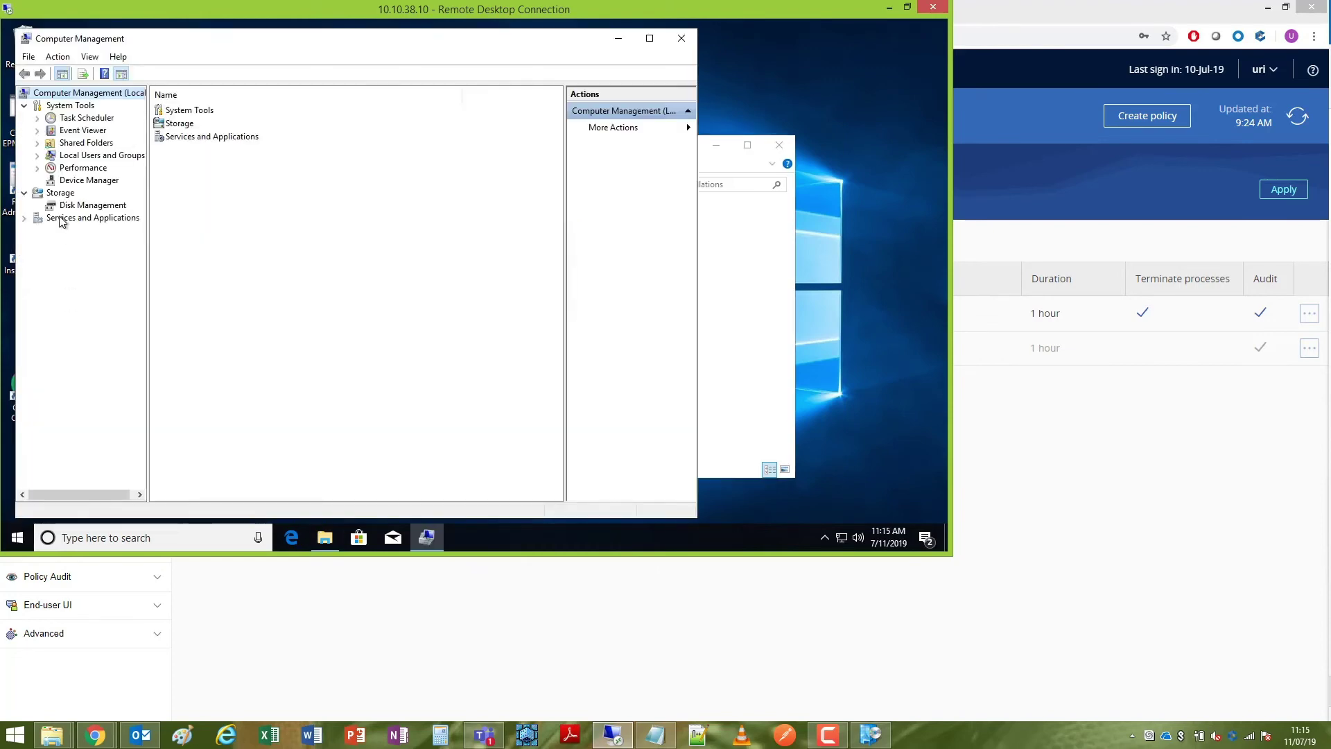
{"action": "left_click", "coordinate": [37, 154]}
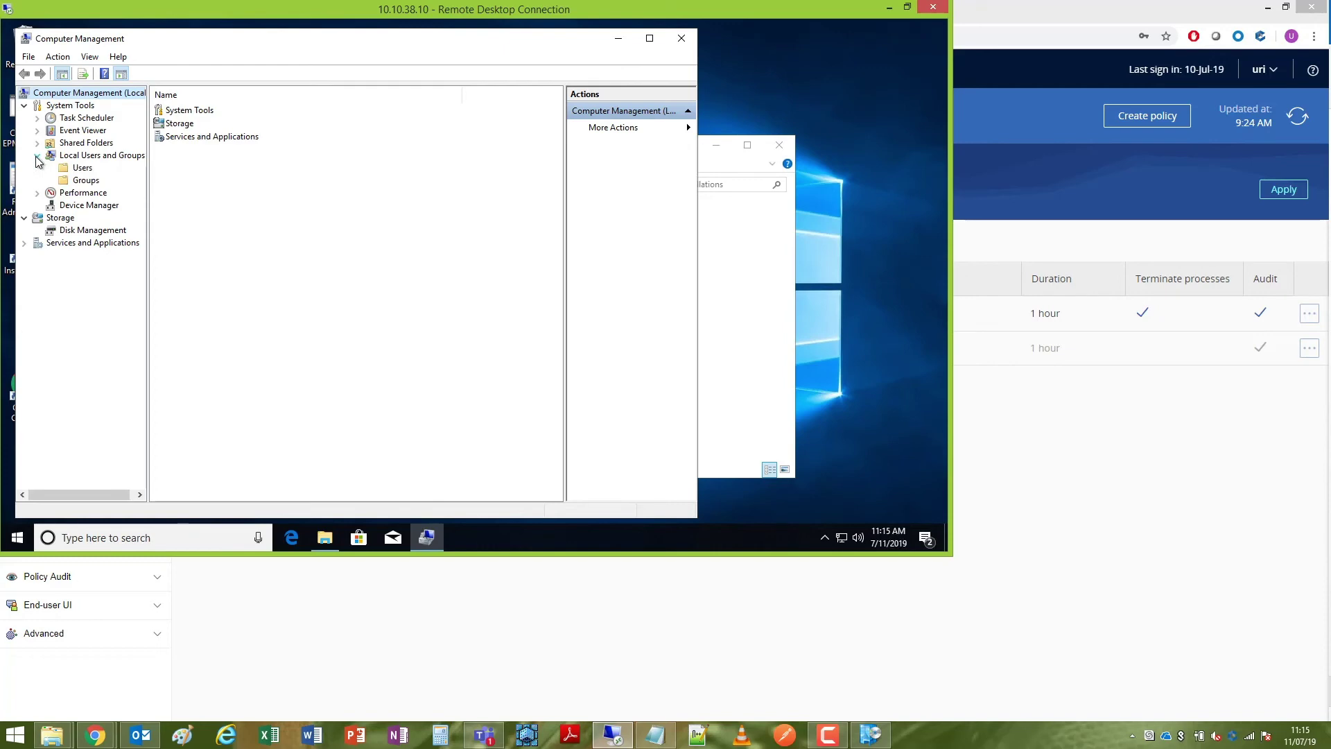
{"action": "left_click", "coordinate": [83, 180]}
{"action": "double_click", "coordinate": [194, 125]}
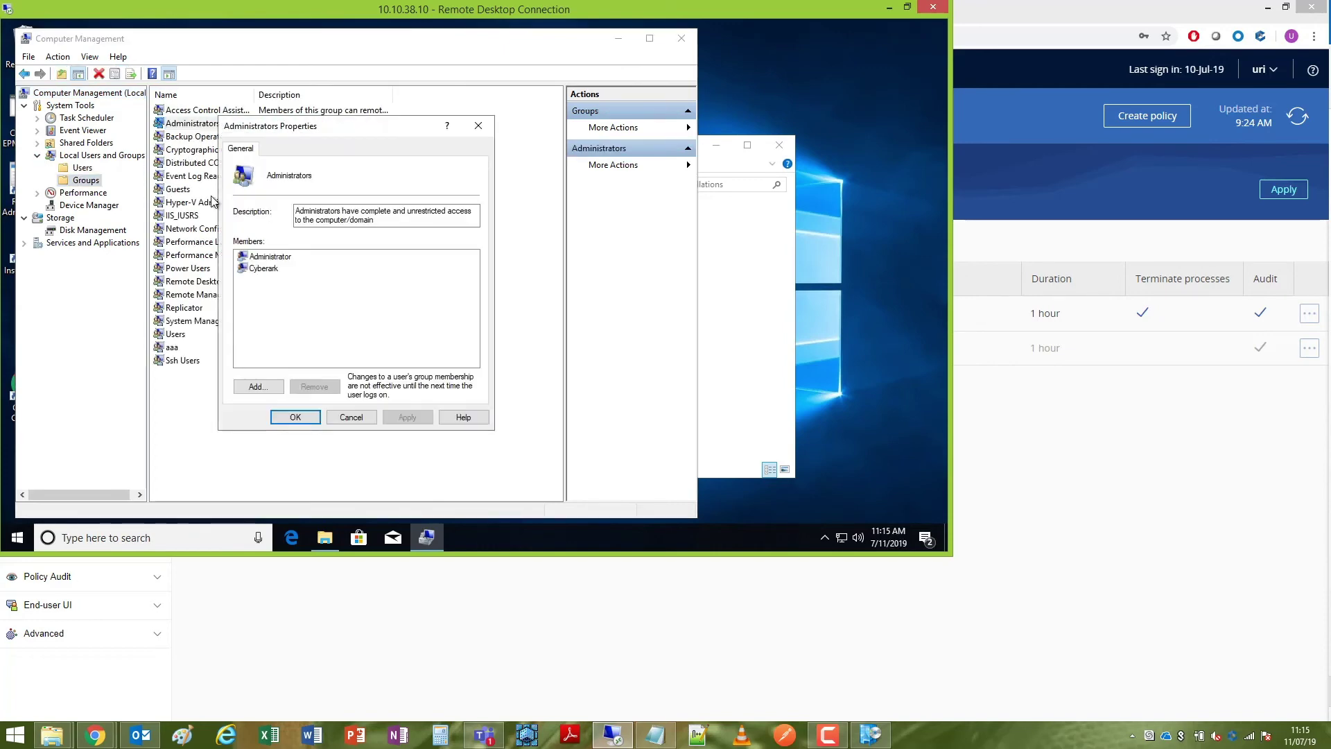
{"action": "left_click", "coordinate": [351, 417]}
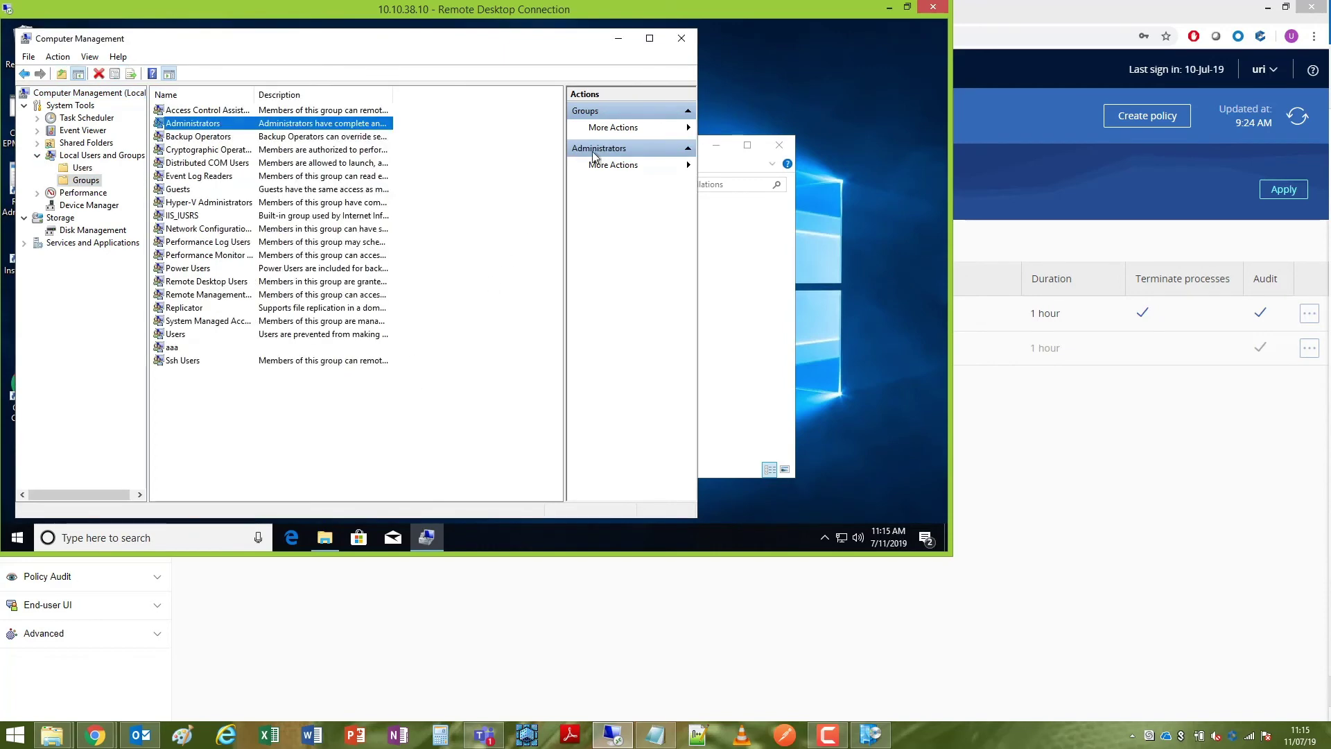
{"action": "left_click", "coordinate": [681, 38]}
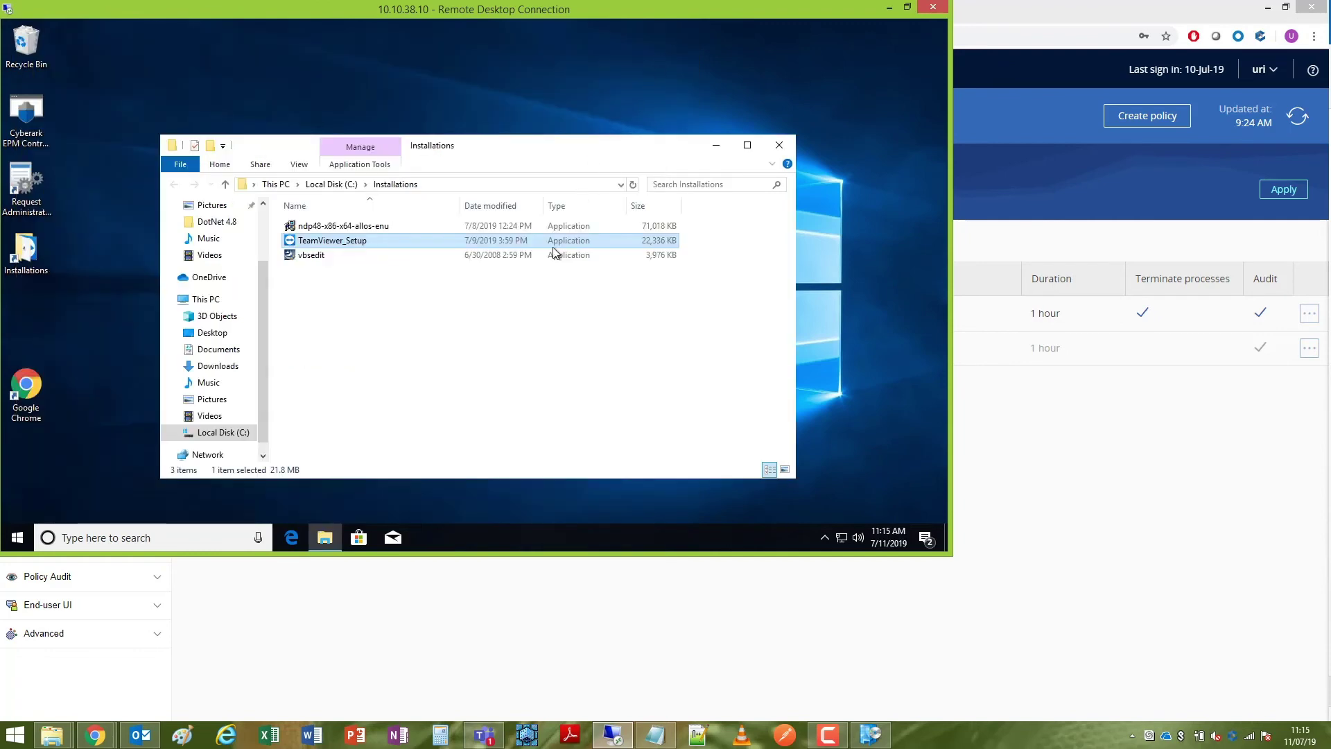
Step: Open Policy Audit and select the cmd.exe and TeamViewer 14 launch events
{"action": "left_click", "coordinate": [1020, 429]}
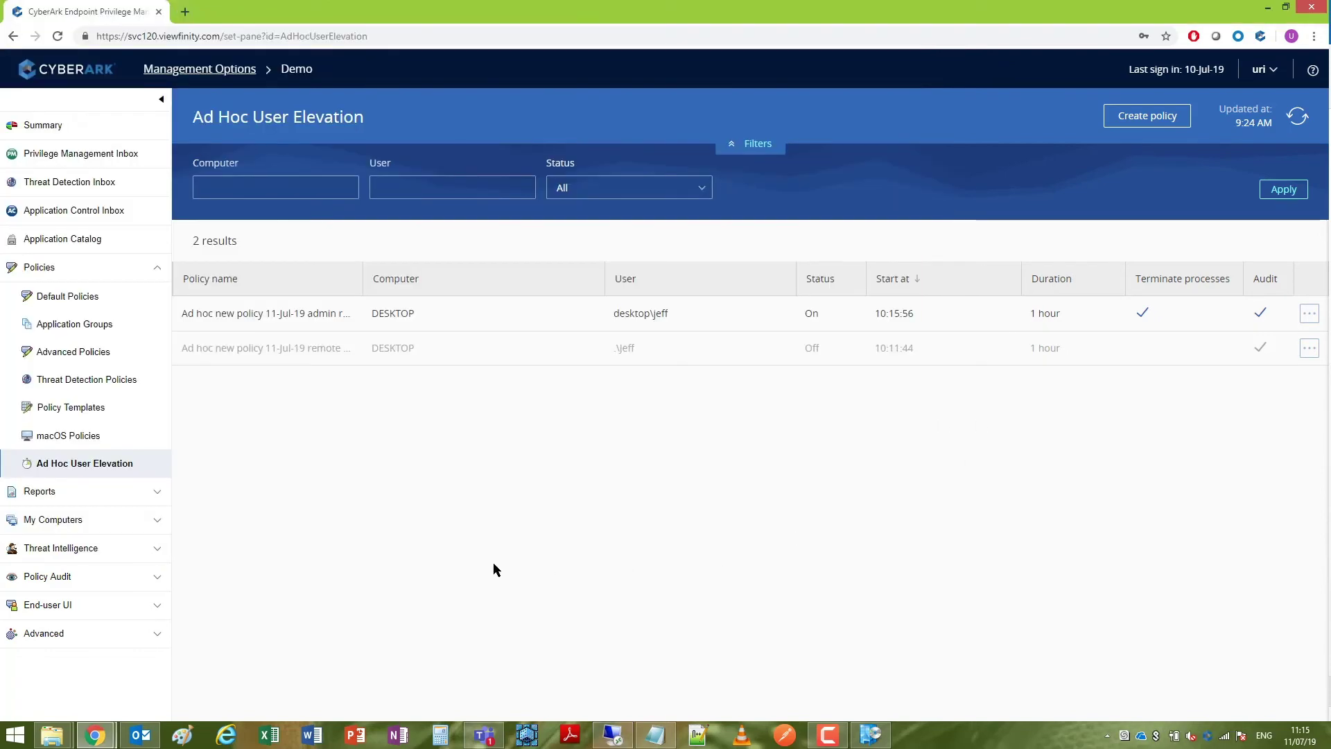
{"action": "left_click", "coordinate": [96, 578]}
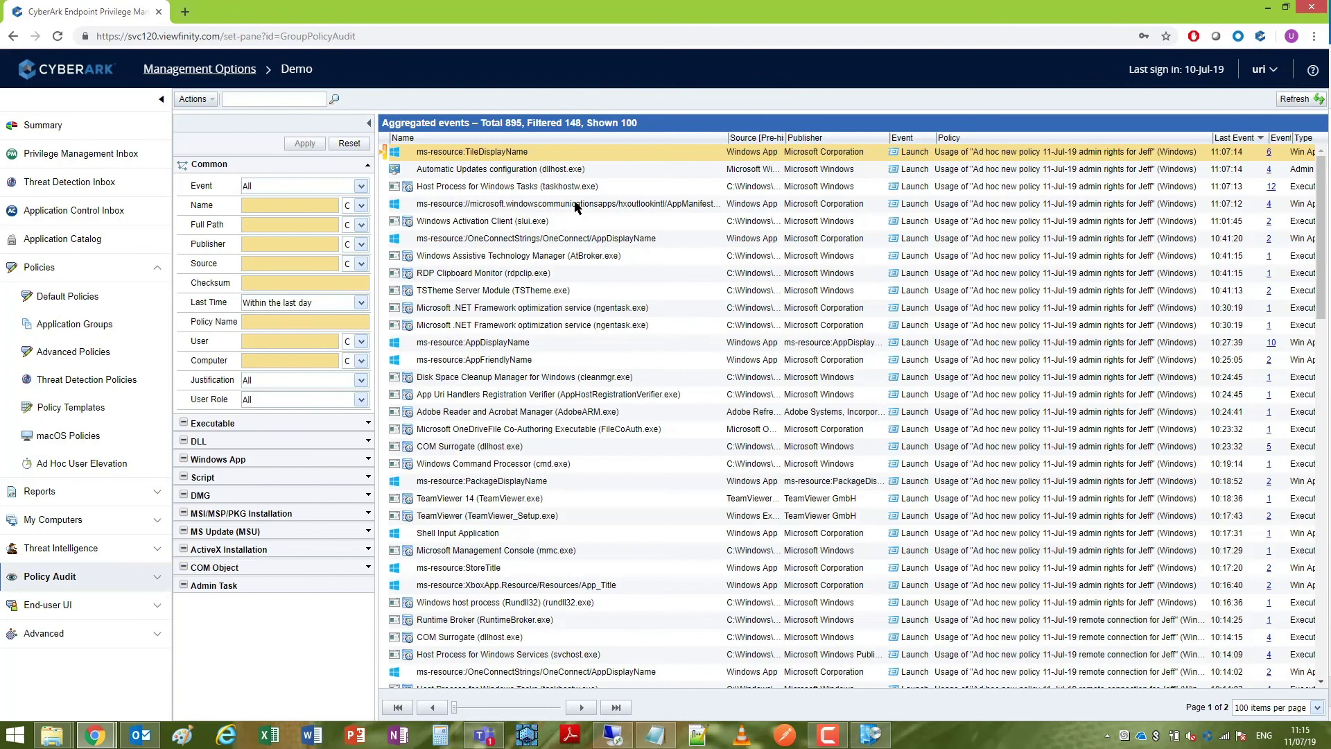
{"action": "left_click", "coordinate": [568, 467]}
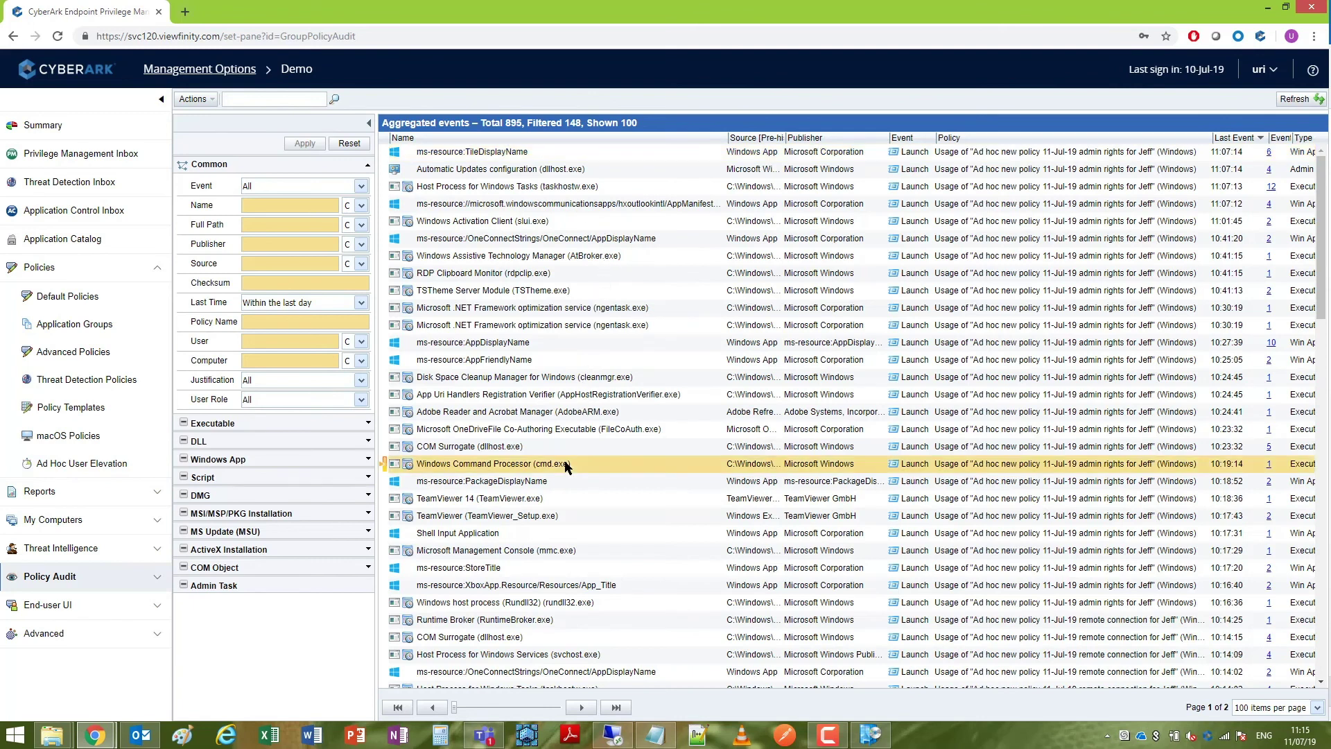
{"action": "left_click", "coordinate": [556, 500]}
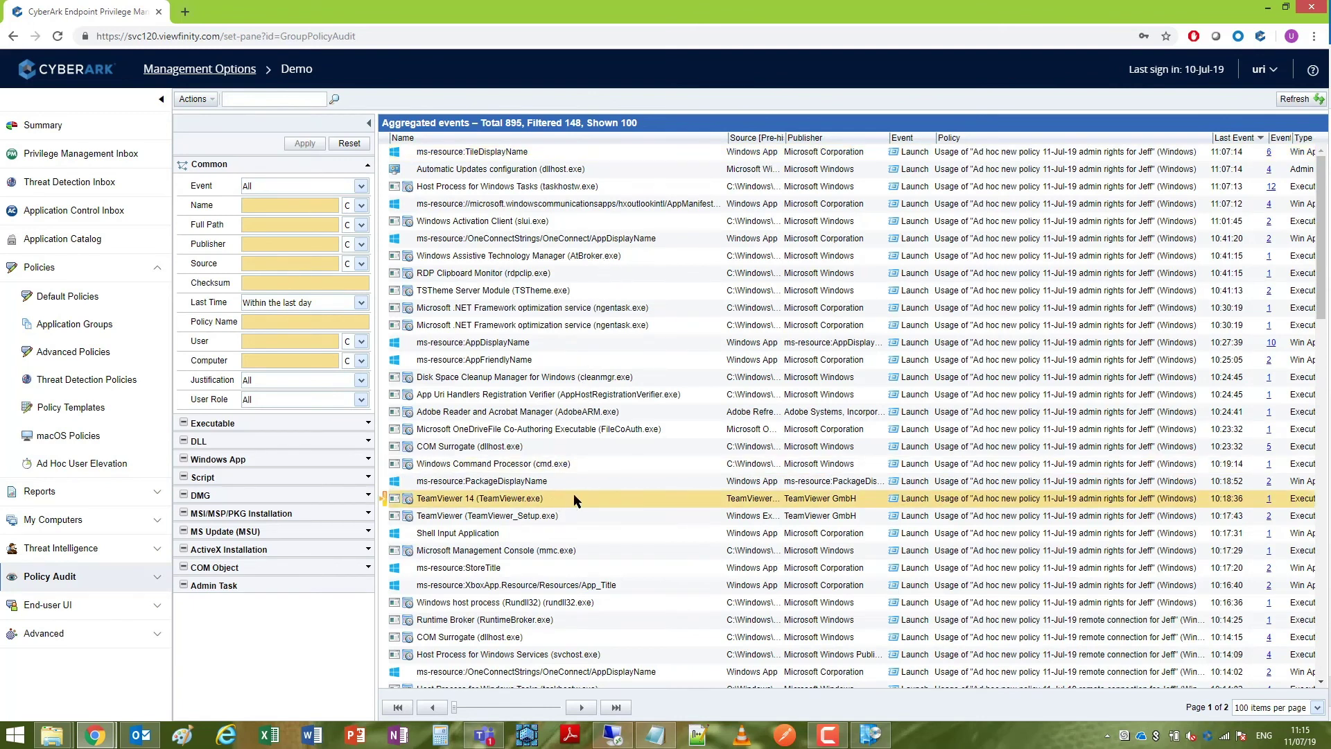